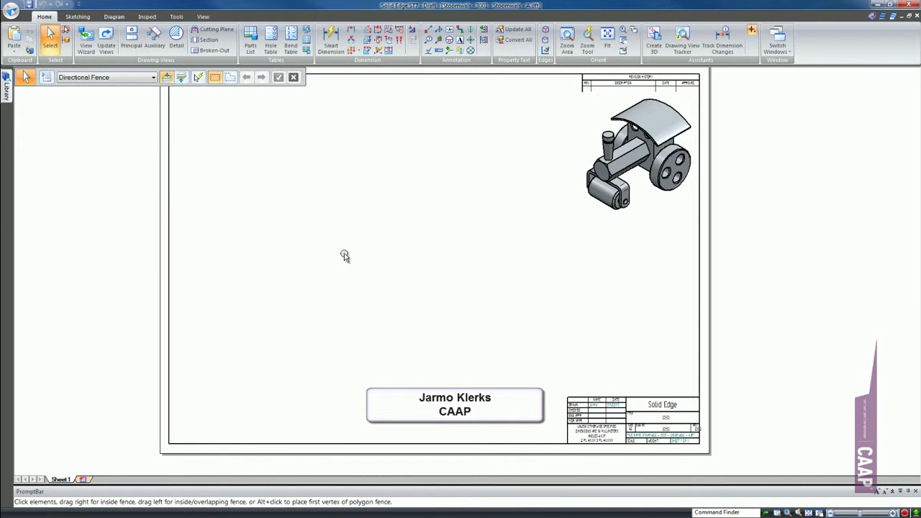
Step: Start a new drawing view of the whole roller assembly
left_click(85, 40)
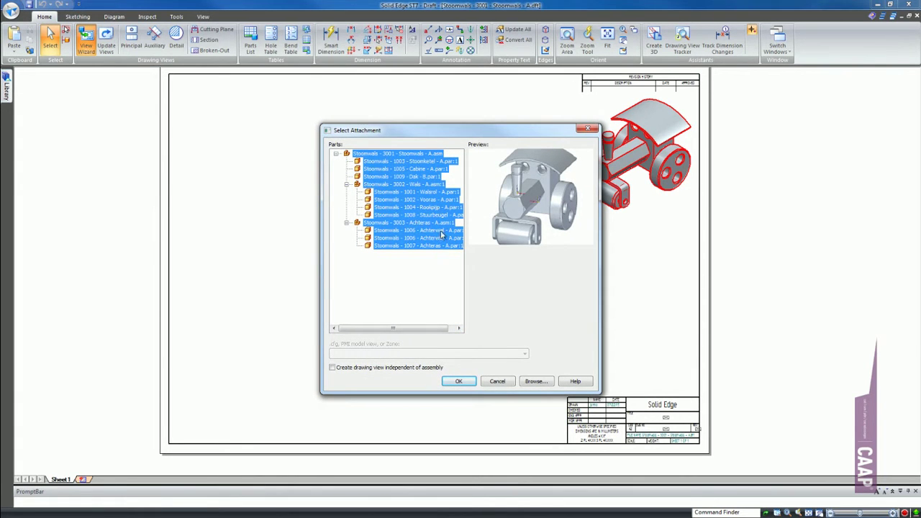
left_click(466, 382)
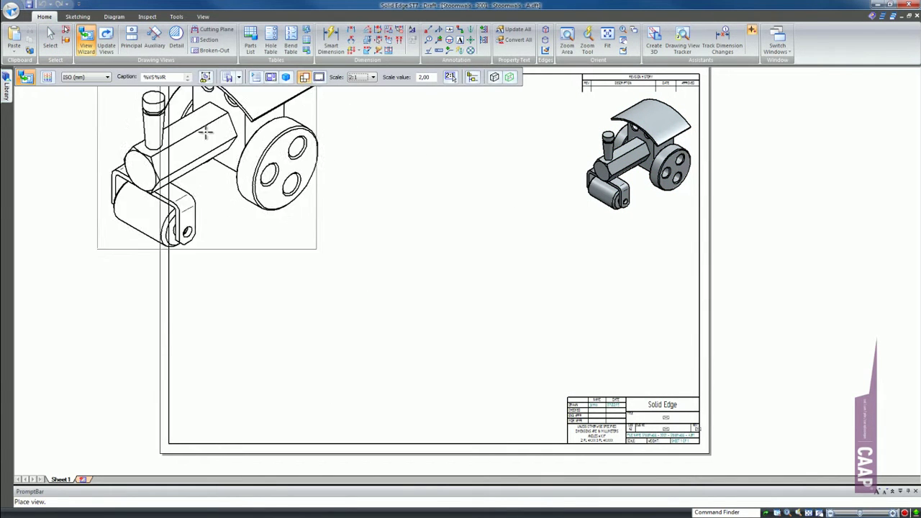
left_click_drag(145, 77, 264, 75)
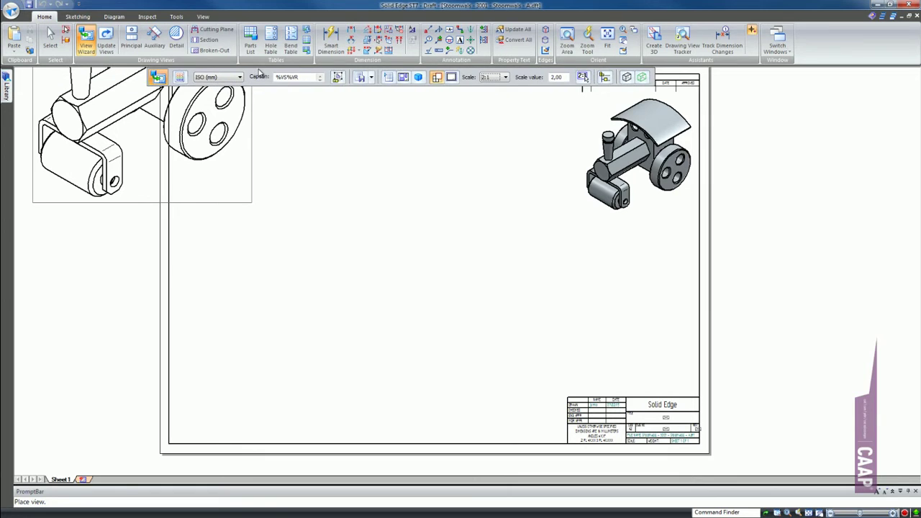
Step: Look over the wizard options and view layout pages, closing both without changes
left_click(341, 77)
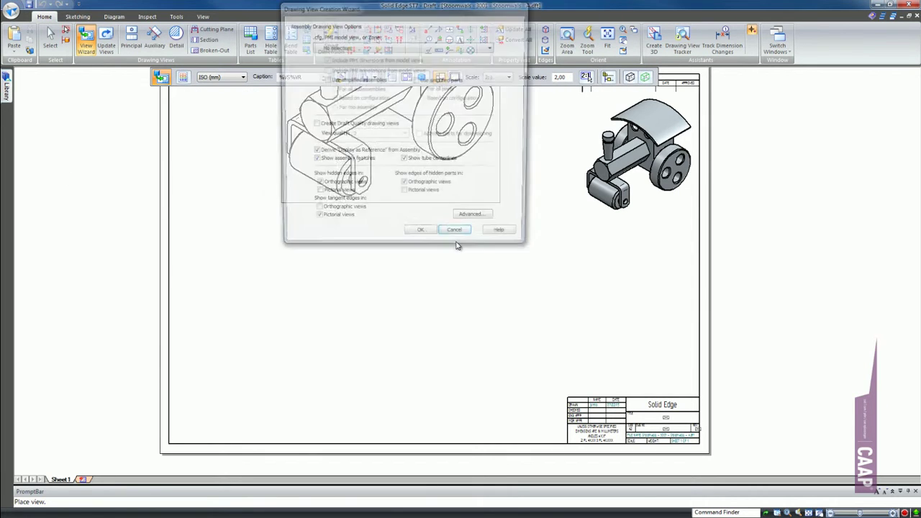
left_click_drag(406, 10, 278, 116)
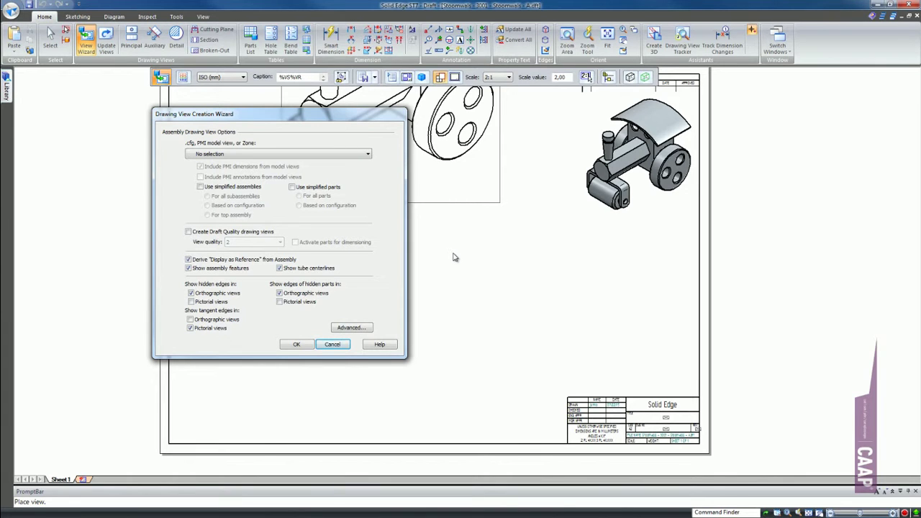
left_click(344, 348)
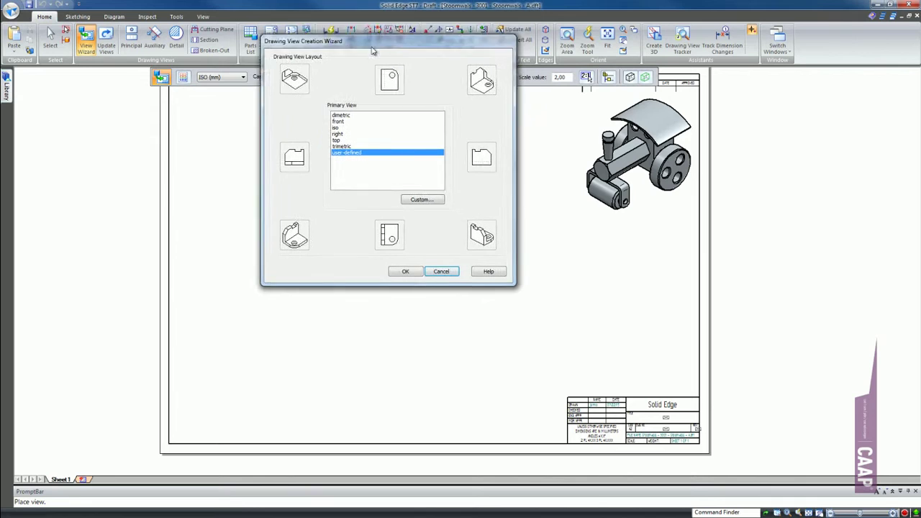
left_click_drag(390, 8, 364, 81)
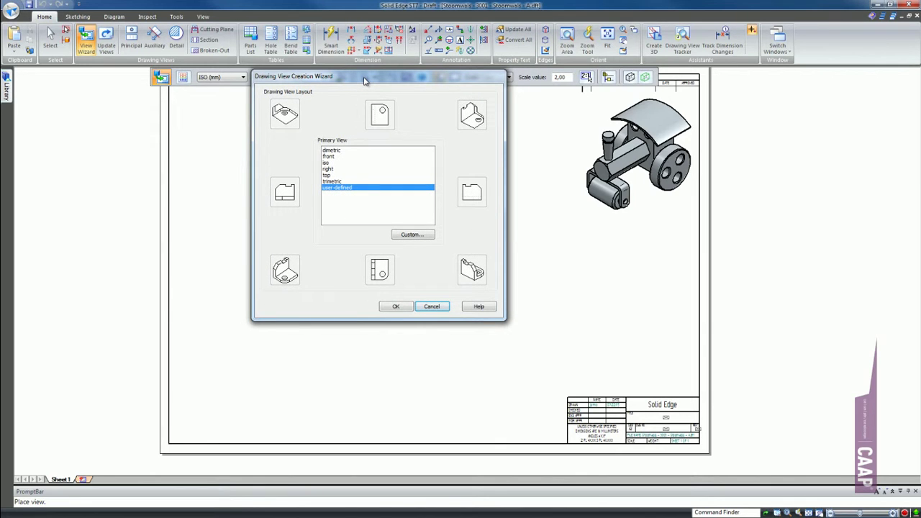
left_click(441, 308)
Step: Cancel the pending view and review the Drawing View Wizard page in Solid Edge Options
left_click(11, 10)
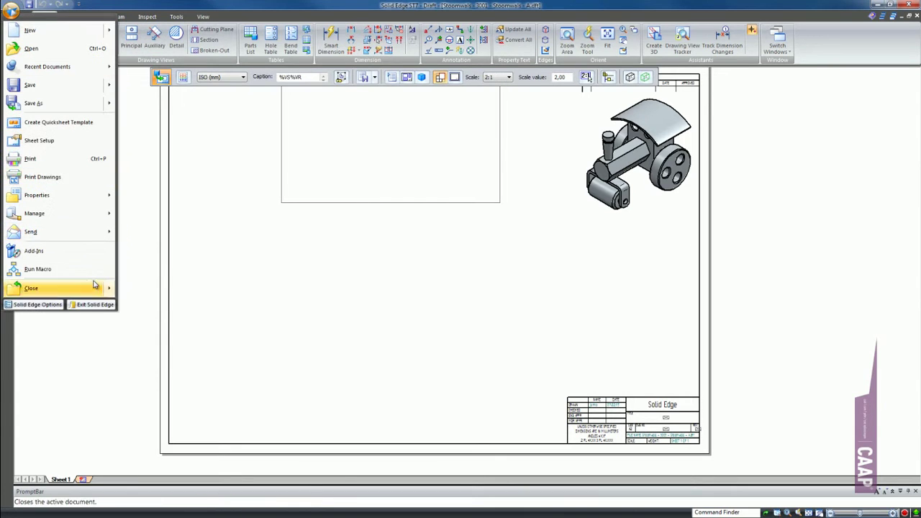
key("Escape")
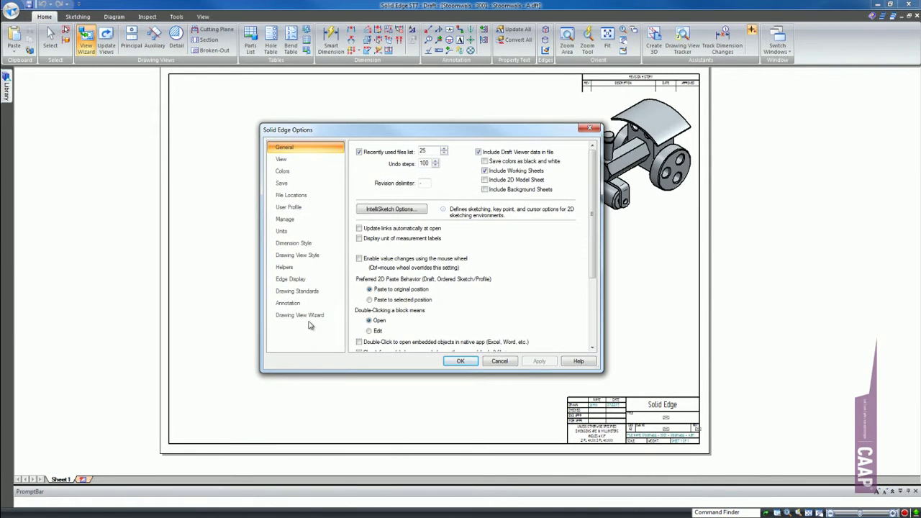
left_click(309, 317)
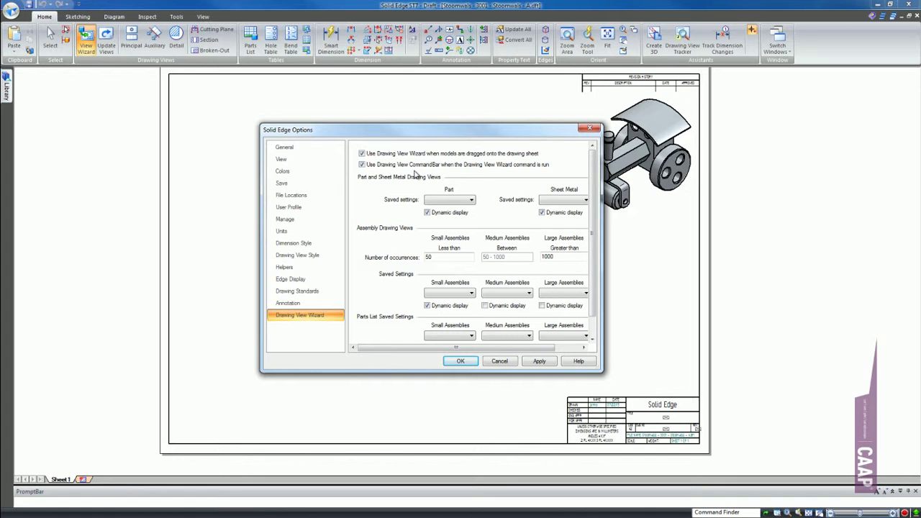
left_click(461, 362)
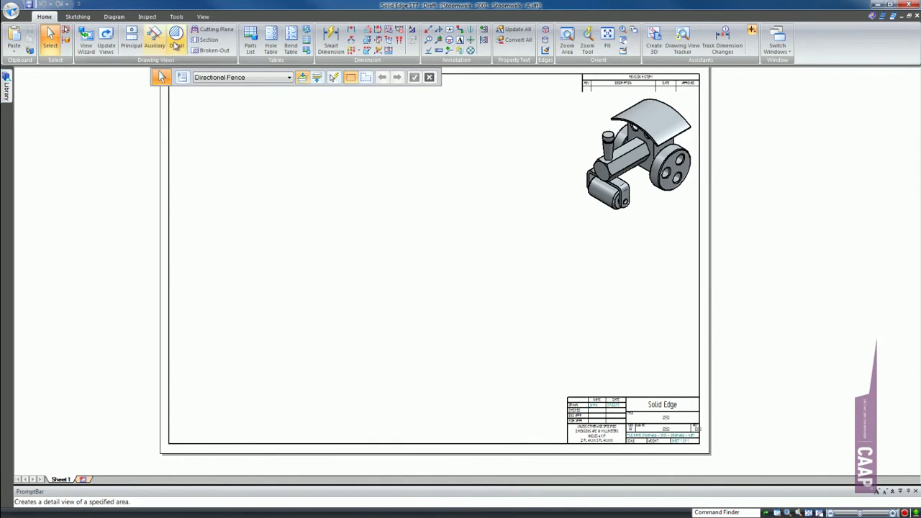
Step: Start another drawing view of the roller assembly and show the saved settings list
left_click(86, 39)
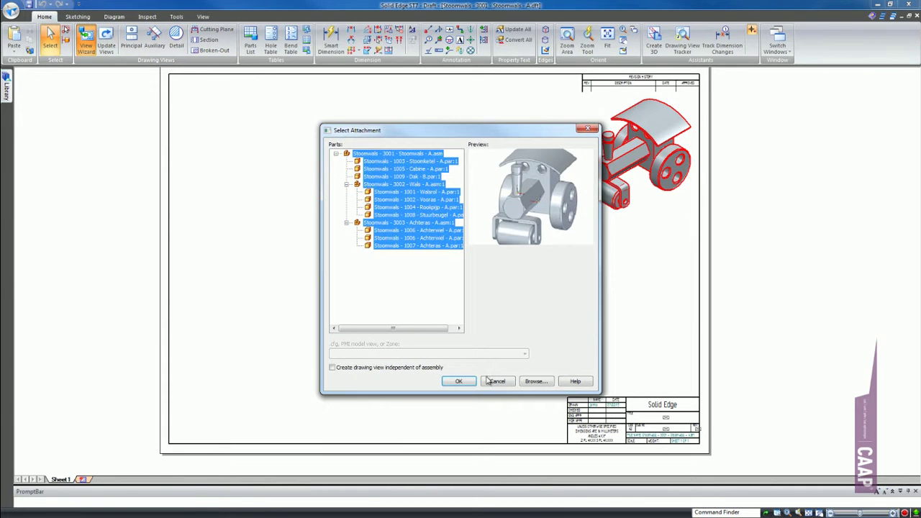
left_click(467, 386)
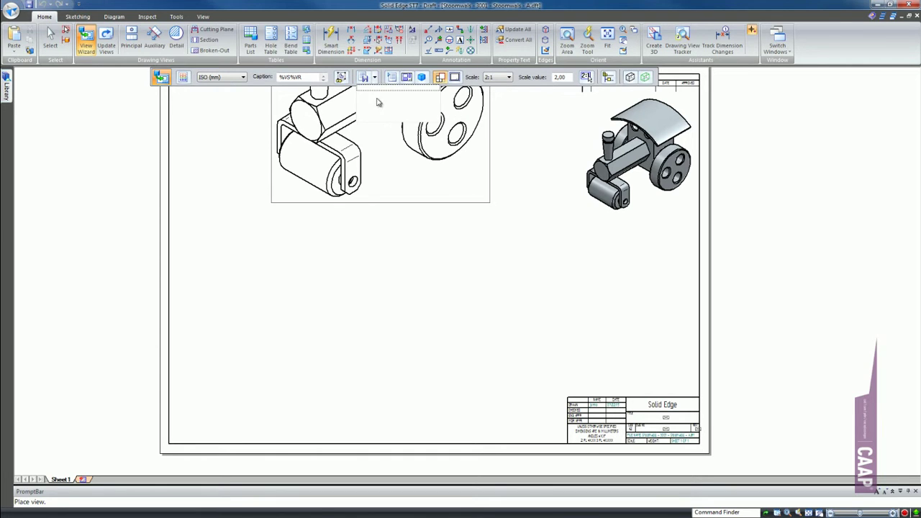
left_click(375, 78)
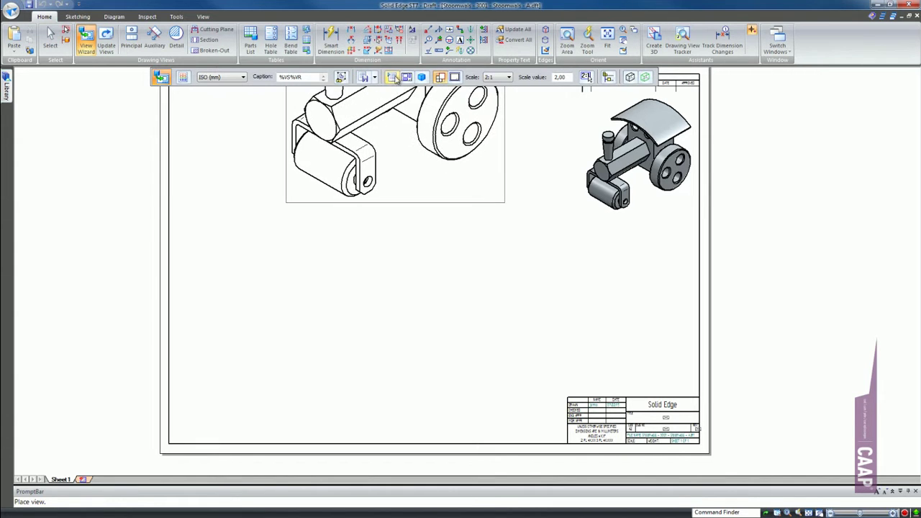
Step: In the wizard options, enable advanced edge settings and turn off Show tube centerlines
left_click(365, 77)
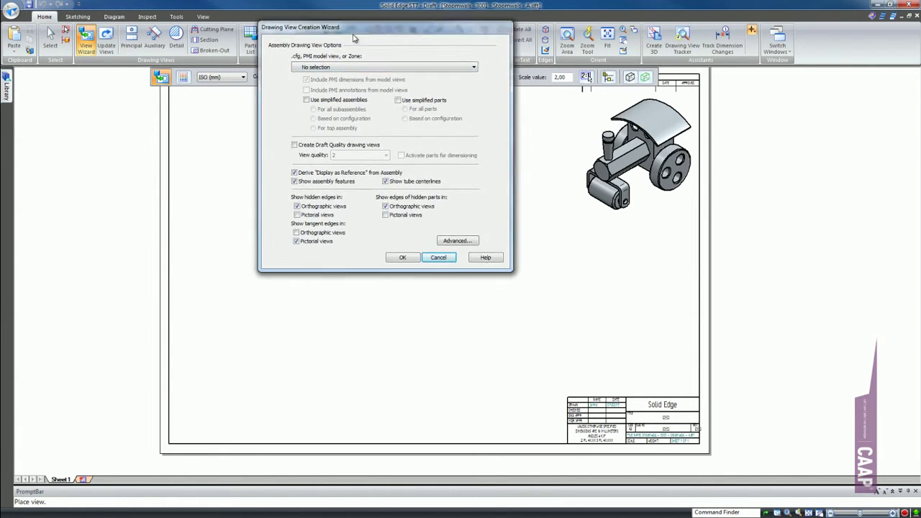
left_click_drag(373, 12, 282, 109)
left_click(309, 144)
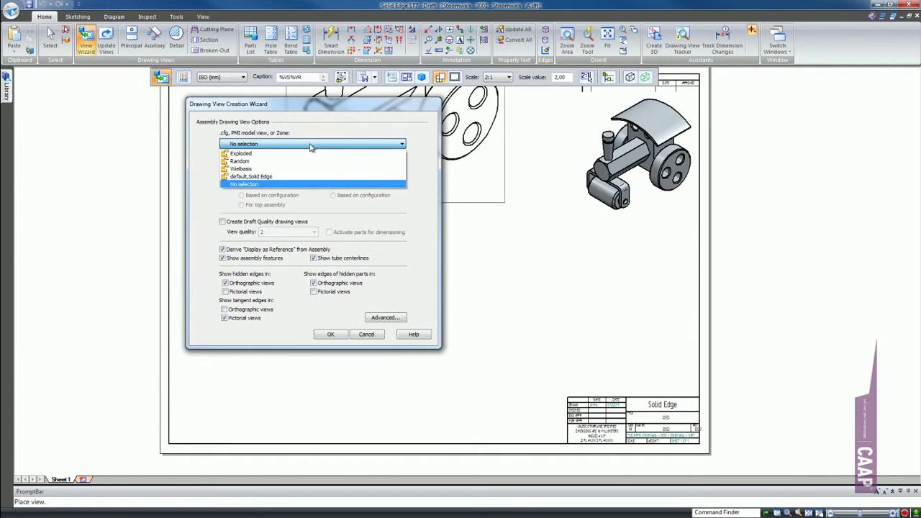
left_click(247, 185)
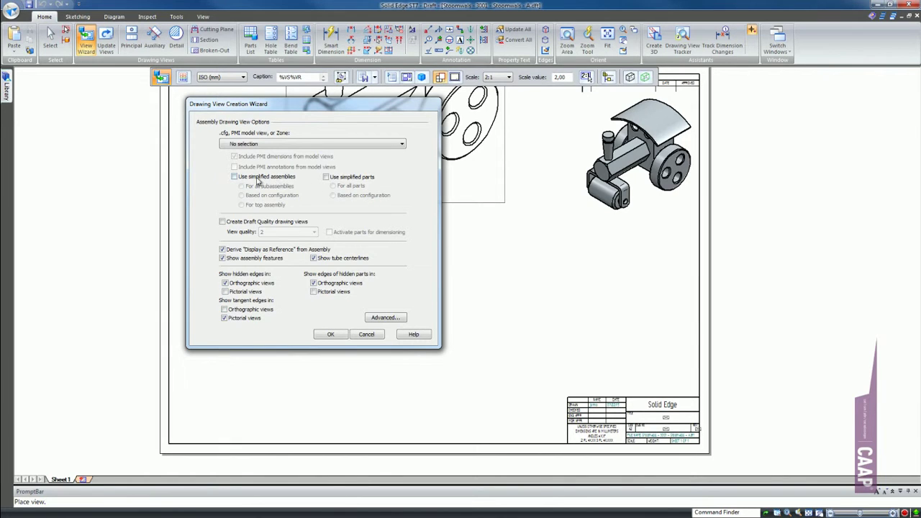
left_click(234, 177)
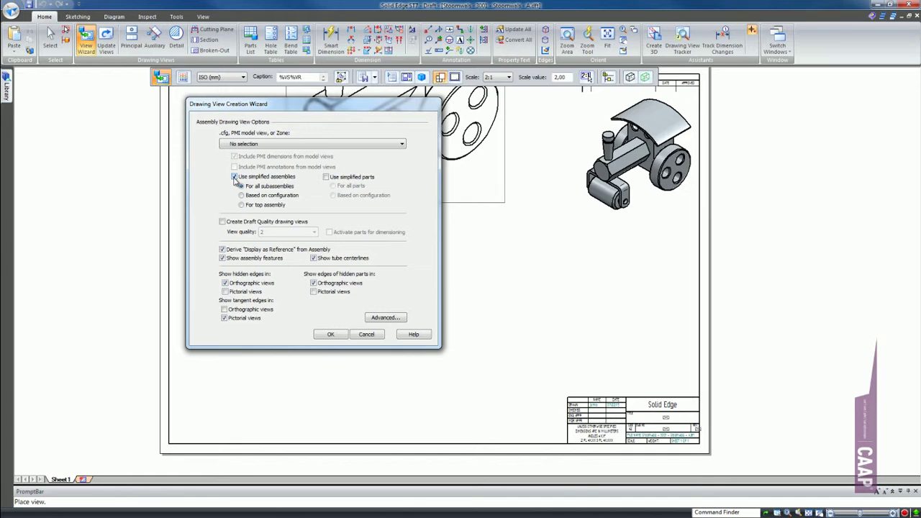
left_click(388, 318)
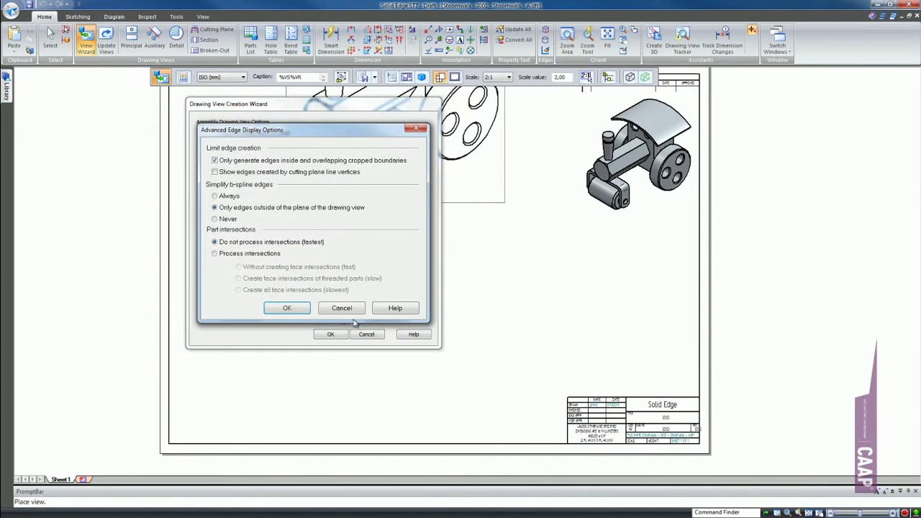
left_click(286, 310)
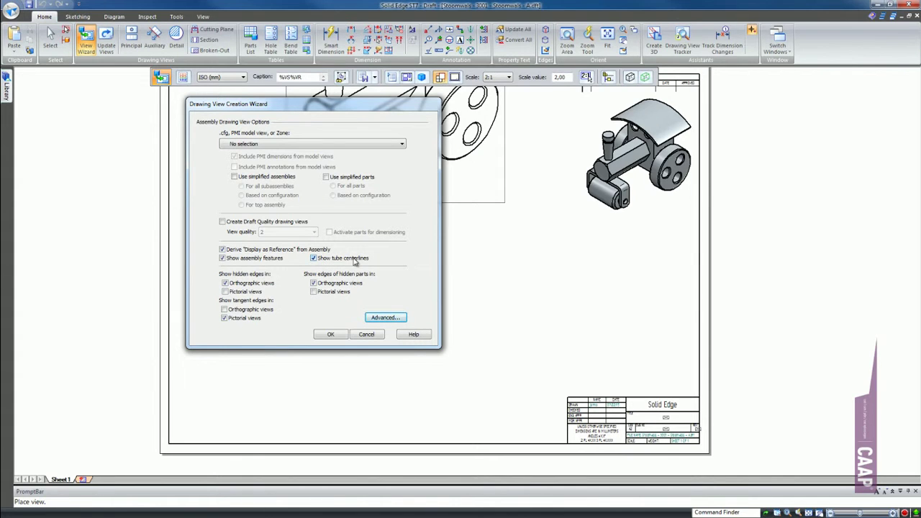
left_click(333, 262)
left_click(330, 334)
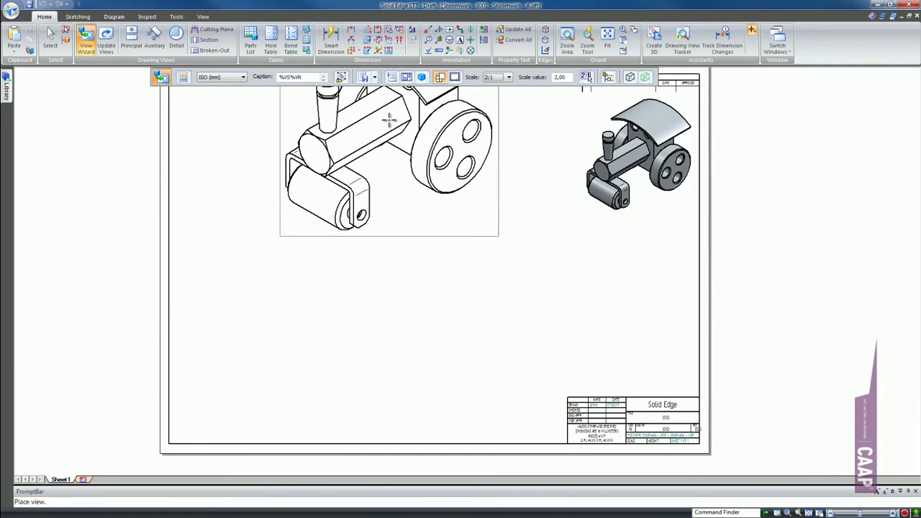
Step: Save the current wizard options as the setting 'Hide Center Lines'
left_click(365, 81)
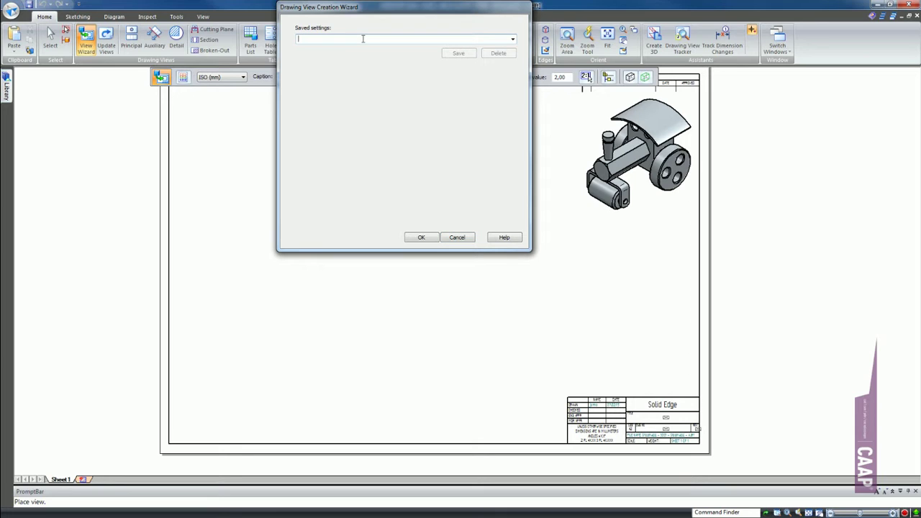
type("Hide Center Lines")
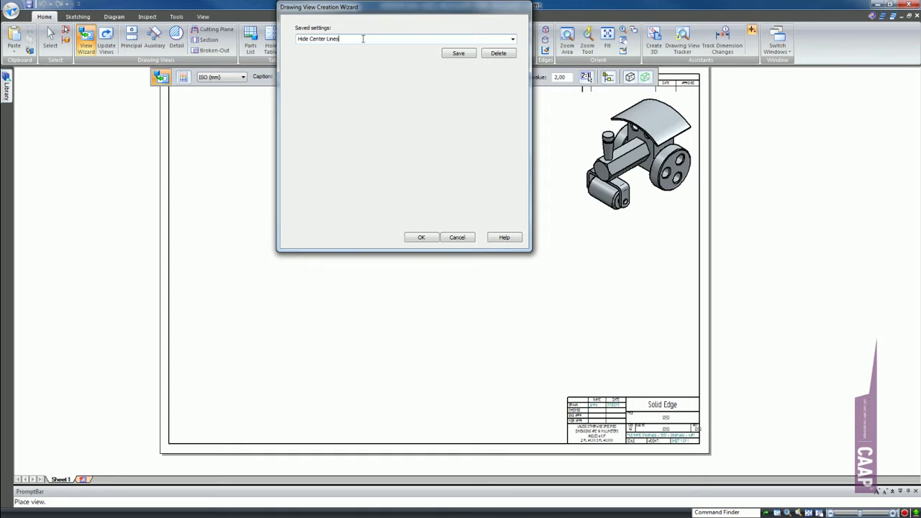
left_click(452, 54)
left_click(421, 237)
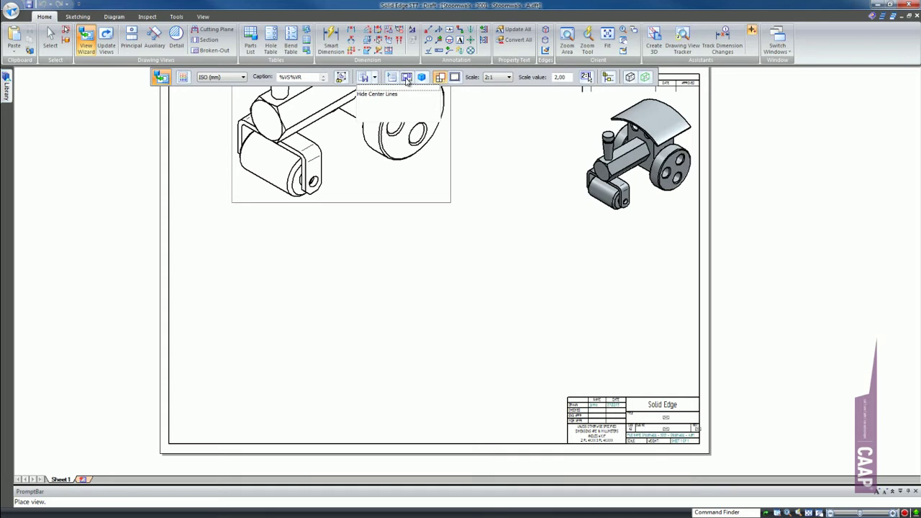
Step: Lay out front as the primary view with bottom and right projected views
left_click(392, 78)
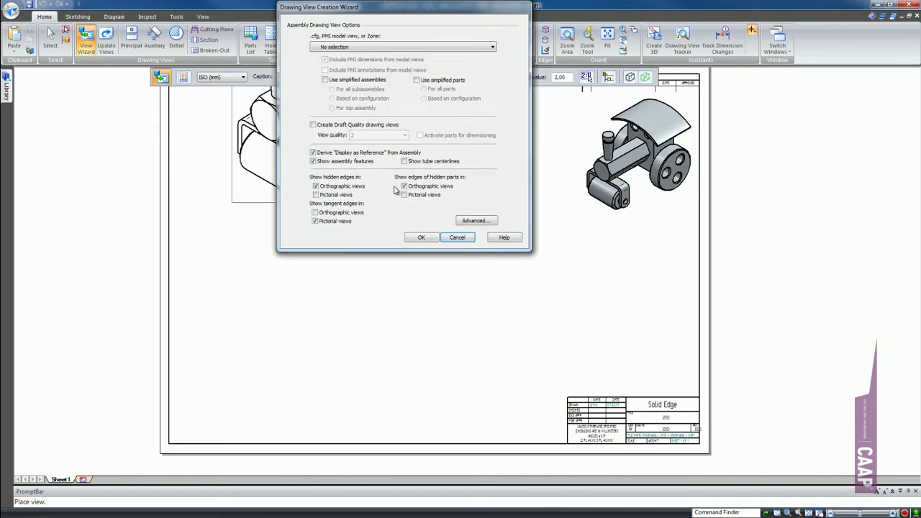
left_click(421, 237)
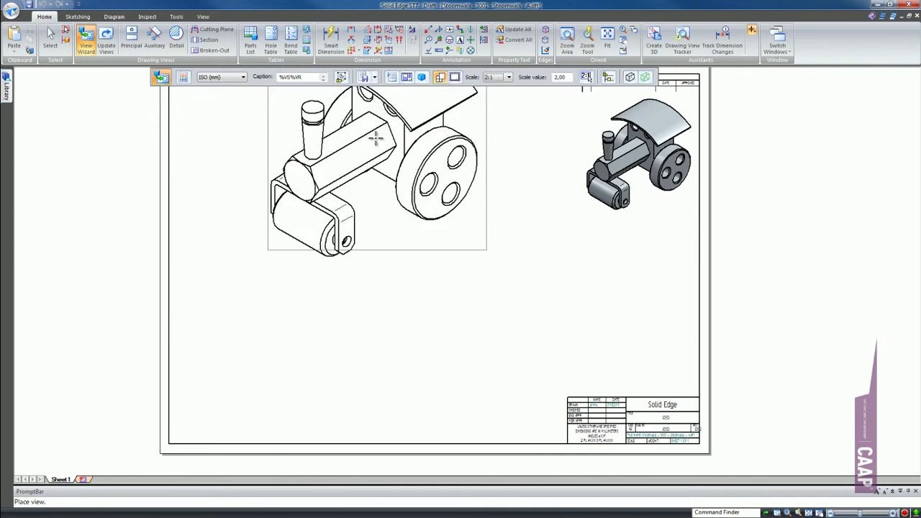
left_click(407, 78)
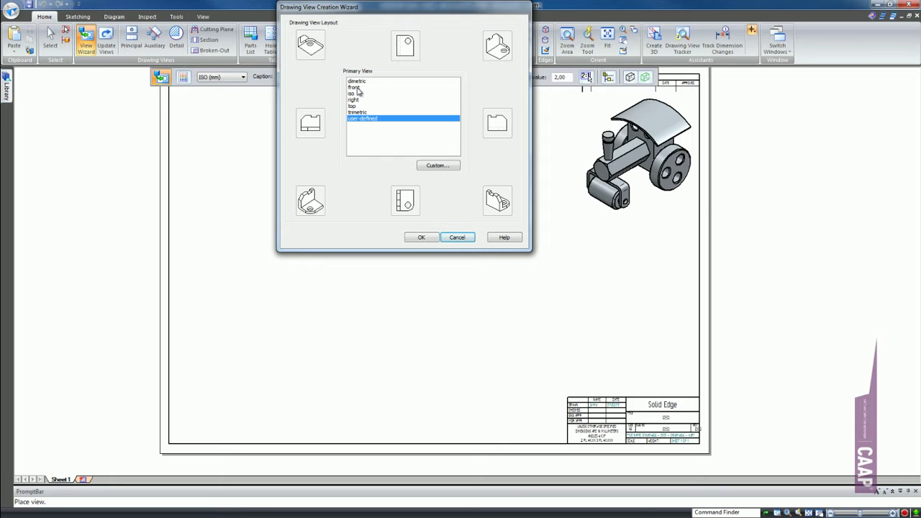
left_click(356, 87)
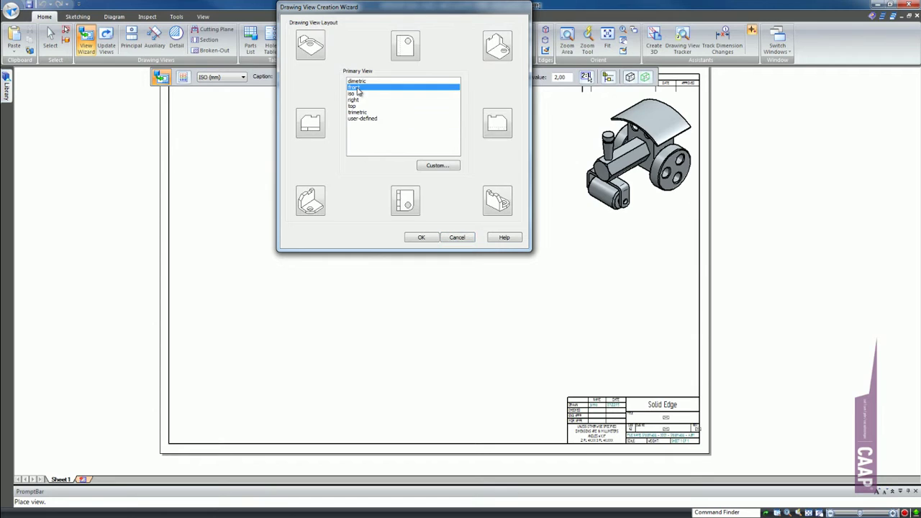
left_click(411, 205)
left_click(498, 123)
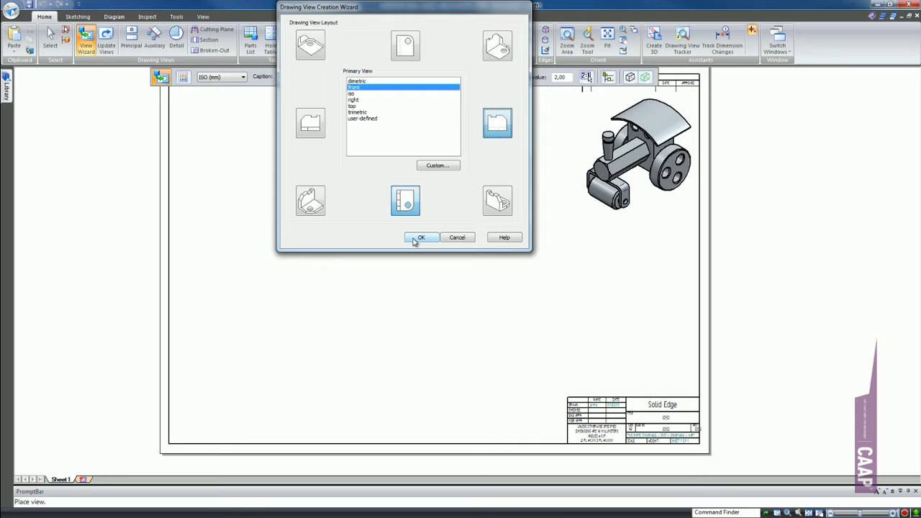
left_click(419, 238)
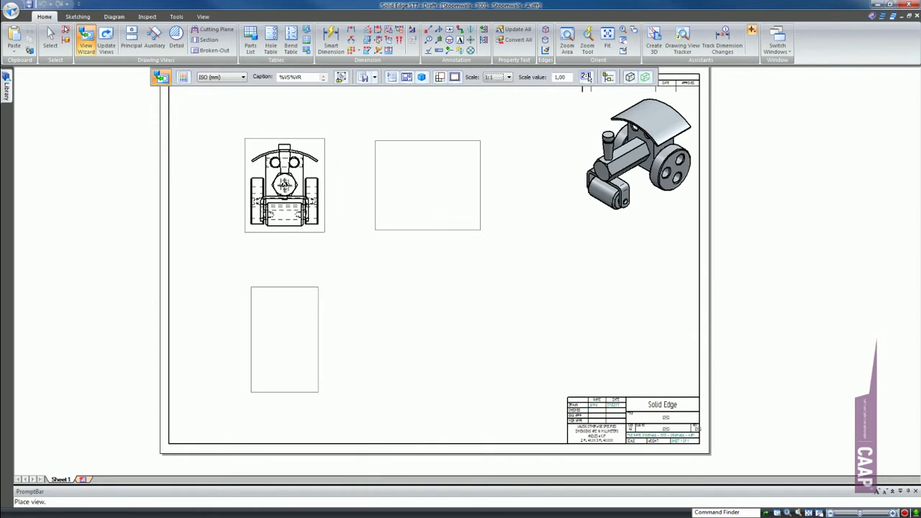
Step: Save the three-view layout as 'Standard Views' and cancel placing it
left_click(364, 76)
left_click(310, 38)
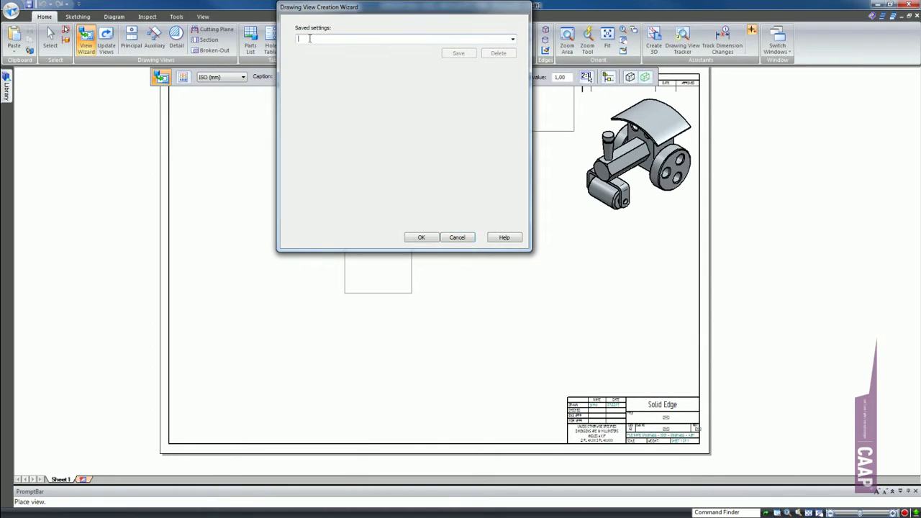
type("Standard Views")
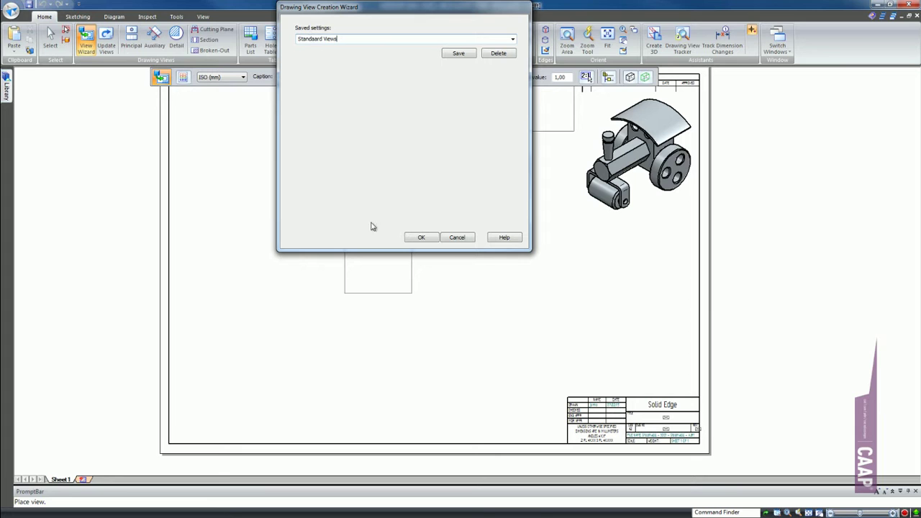
left_click(458, 53)
left_click(422, 237)
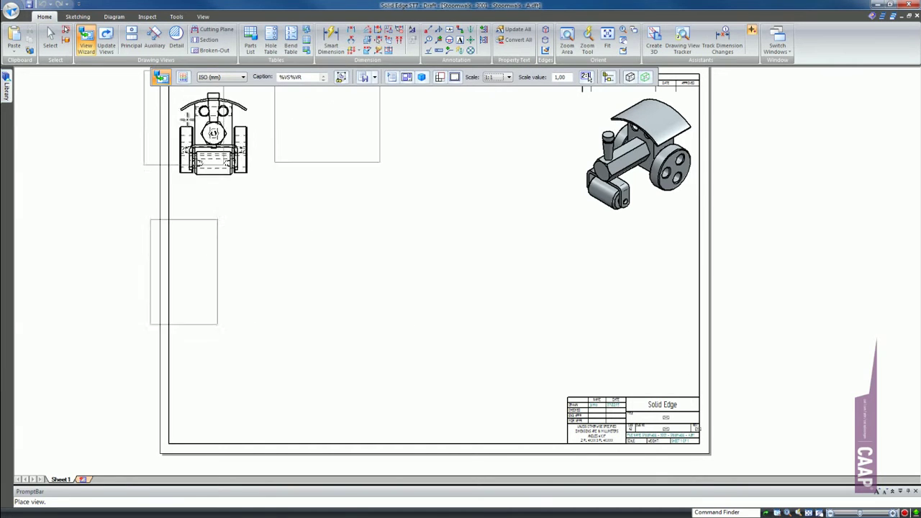
key("Escape")
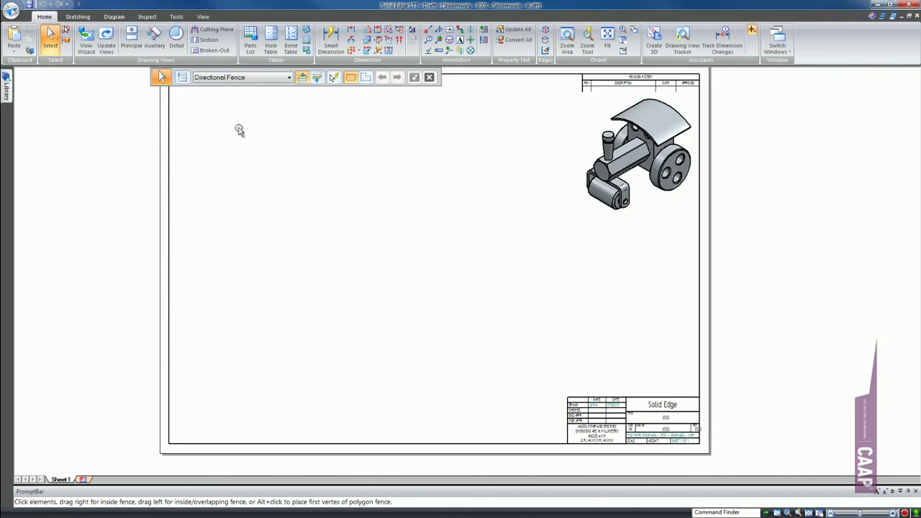
Step: Start a steamroller drawing view using the Standard Views setting at 1:1 scale
left_click(86, 39)
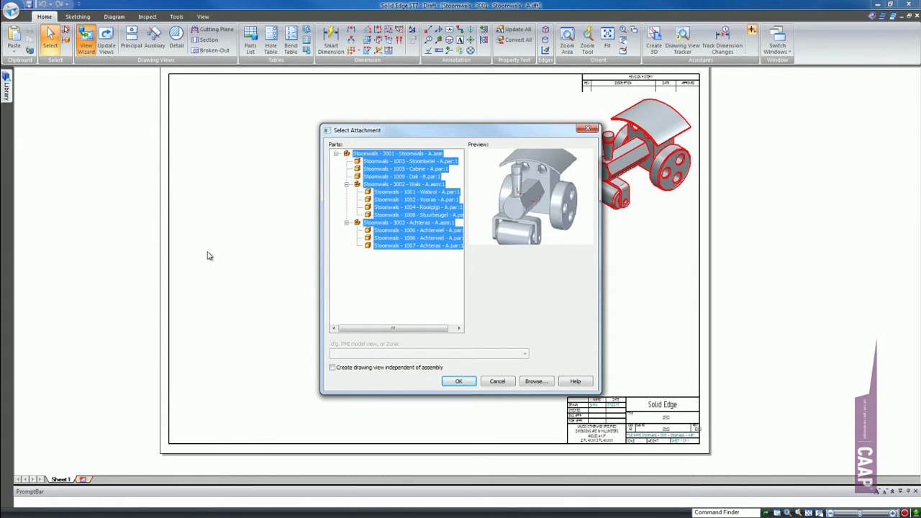
left_click(459, 382)
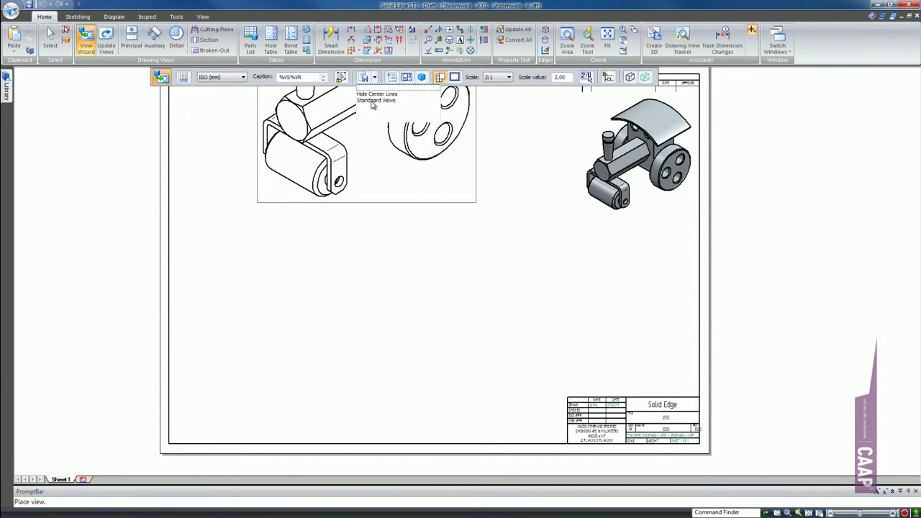
left_click(373, 105)
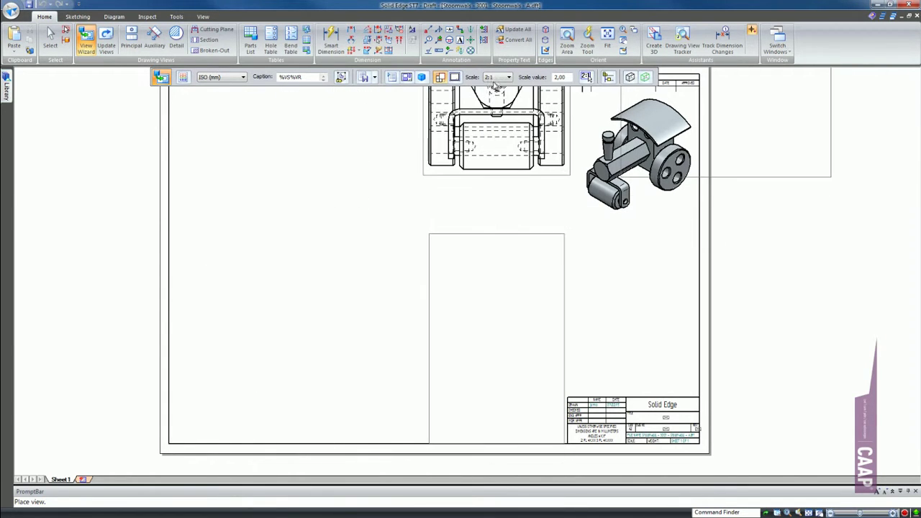
left_click(497, 77)
left_click(493, 120)
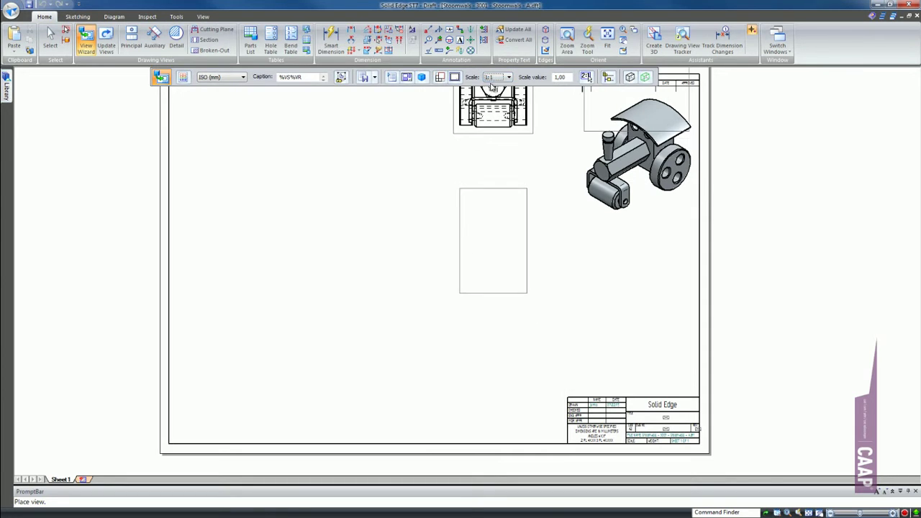
Step: Reselect Standard Views among the saved settings and confirm the wizard for placement
left_click(367, 78)
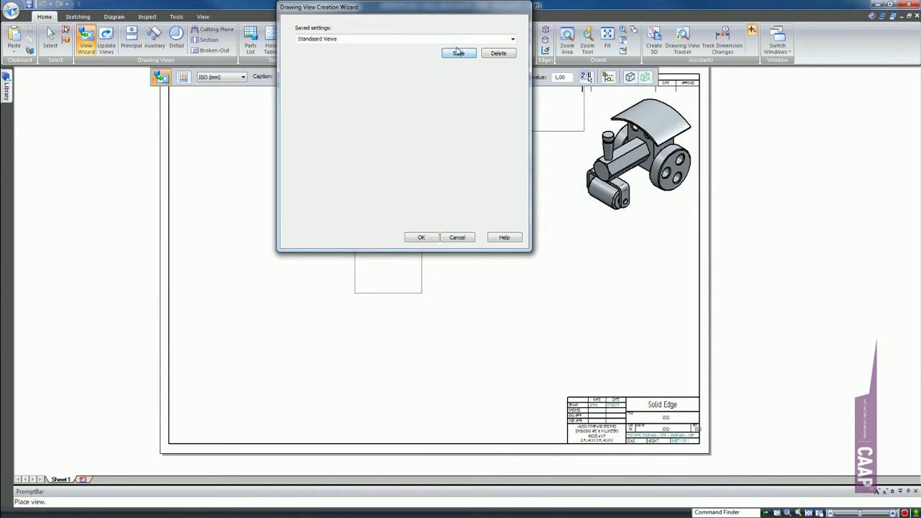
left_click(512, 39)
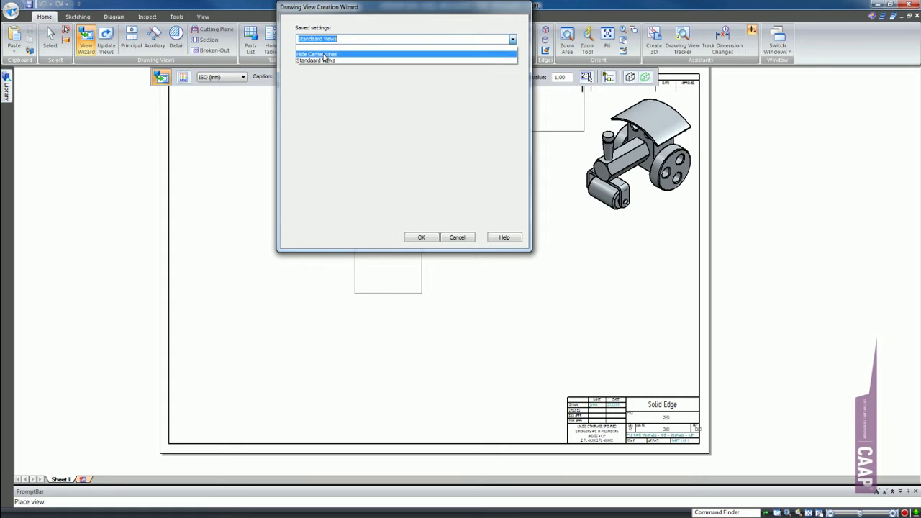
left_click(473, 61)
left_click(512, 39)
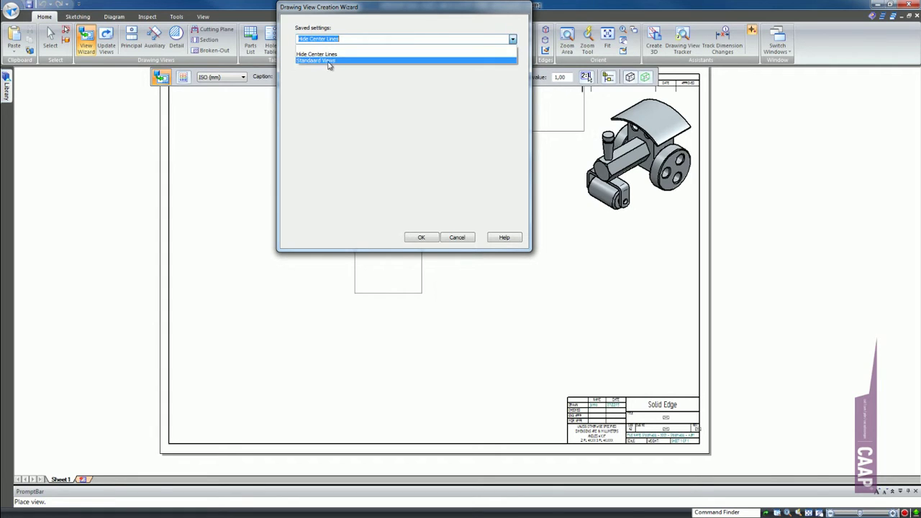
left_click(314, 48)
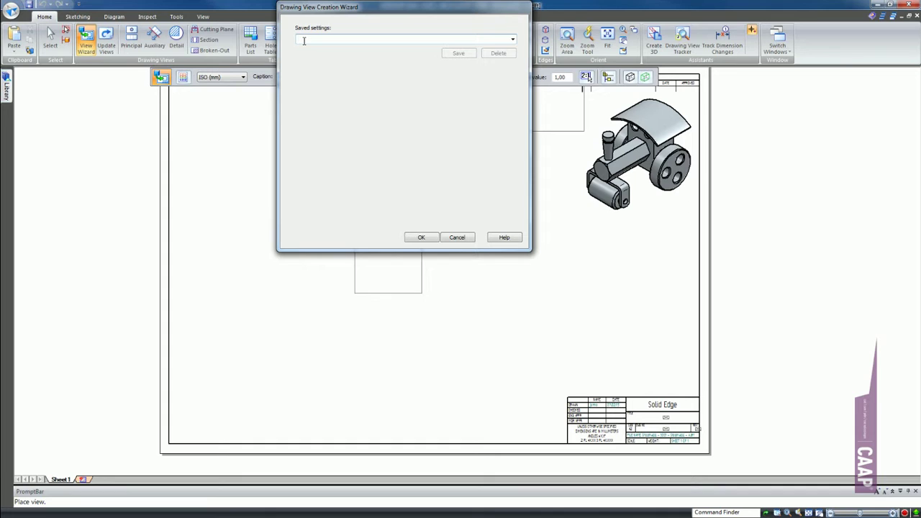
left_click(513, 39)
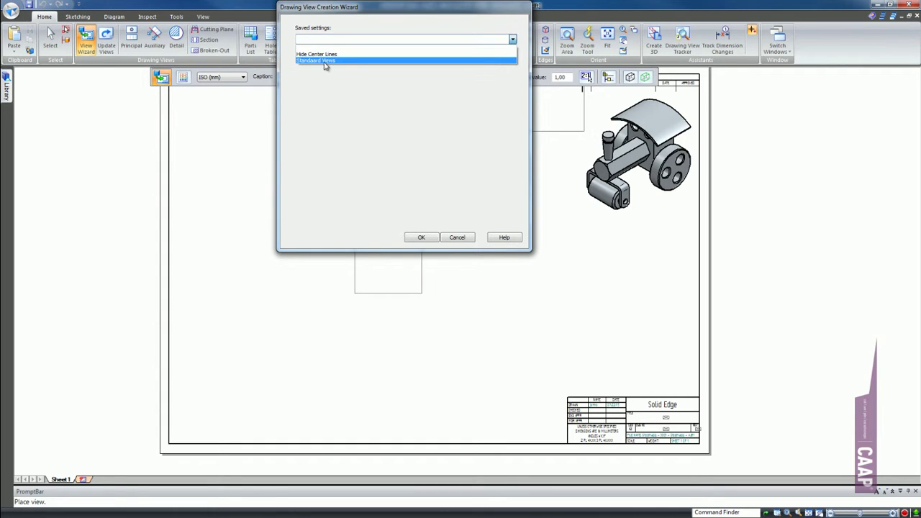
left_click(325, 62)
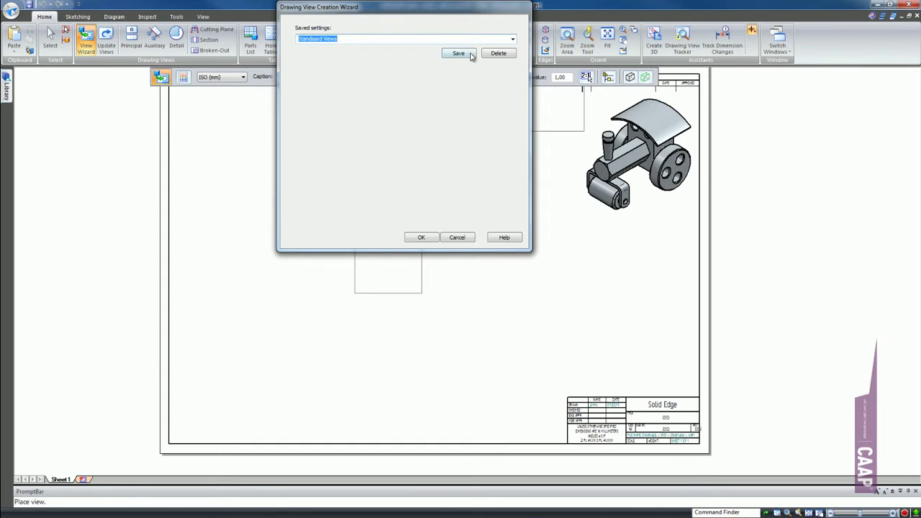
left_click(421, 236)
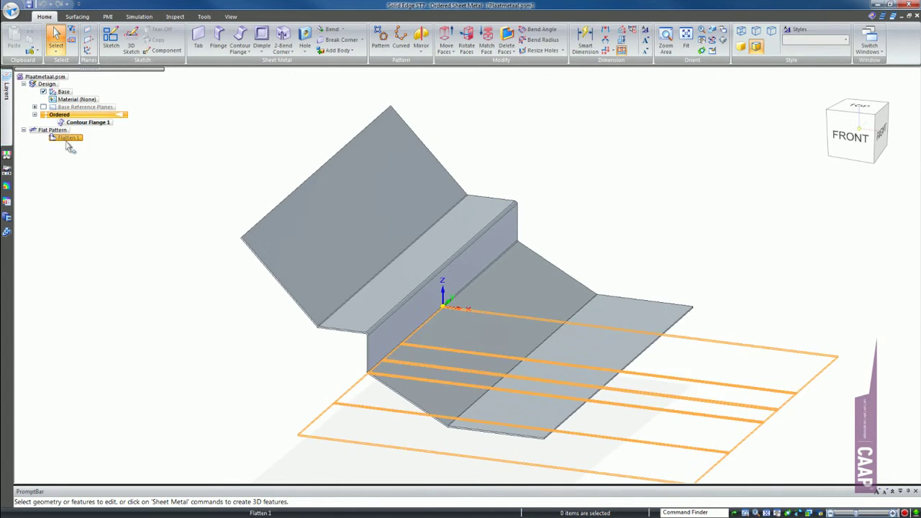
Step: Create a new drawing of the active Plaatmetaal.psm sheet-metal model
left_click(11, 10)
mouse_move(30, 30)
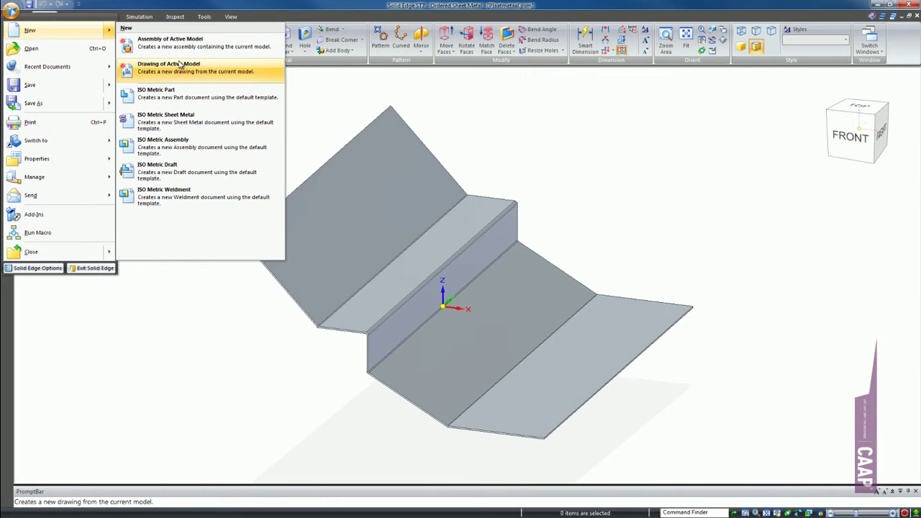
left_click(169, 68)
left_click(461, 281)
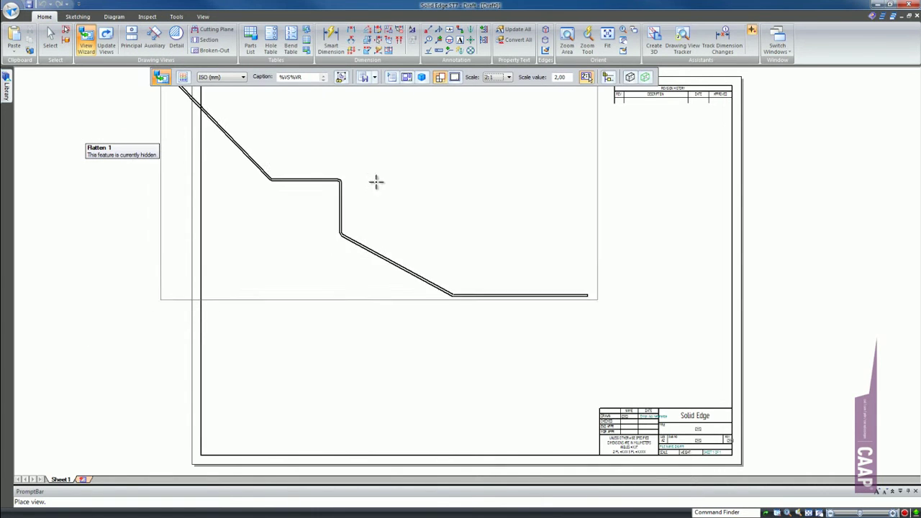
Step: Check the saved view settings list and close it without changes
left_click(374, 78)
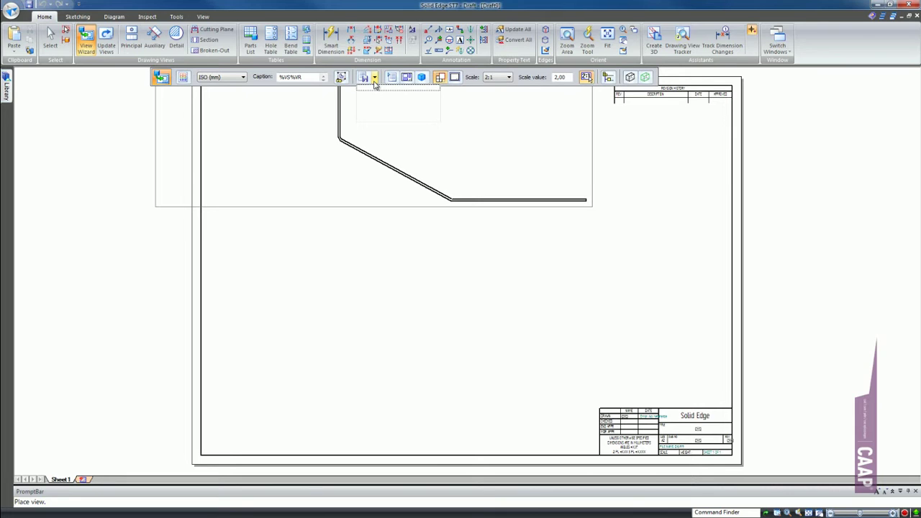
left_click(366, 79)
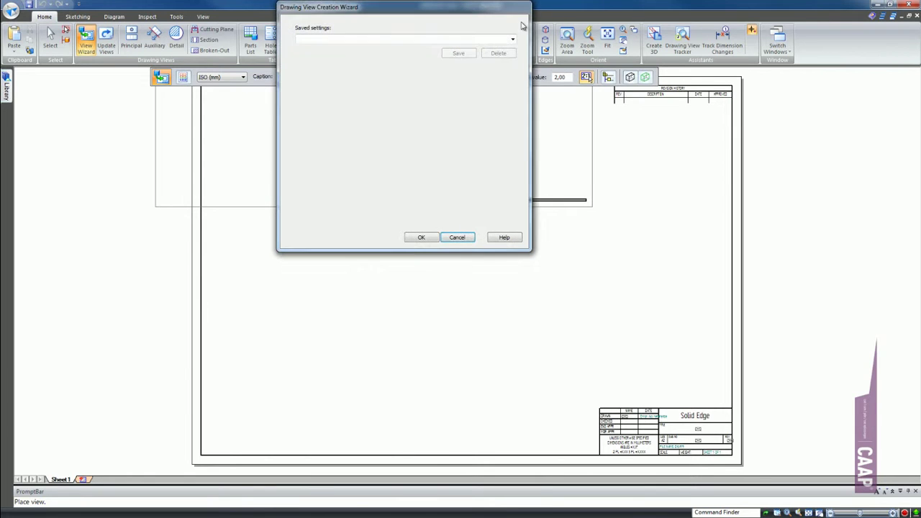
left_click(513, 40)
left_click(512, 40)
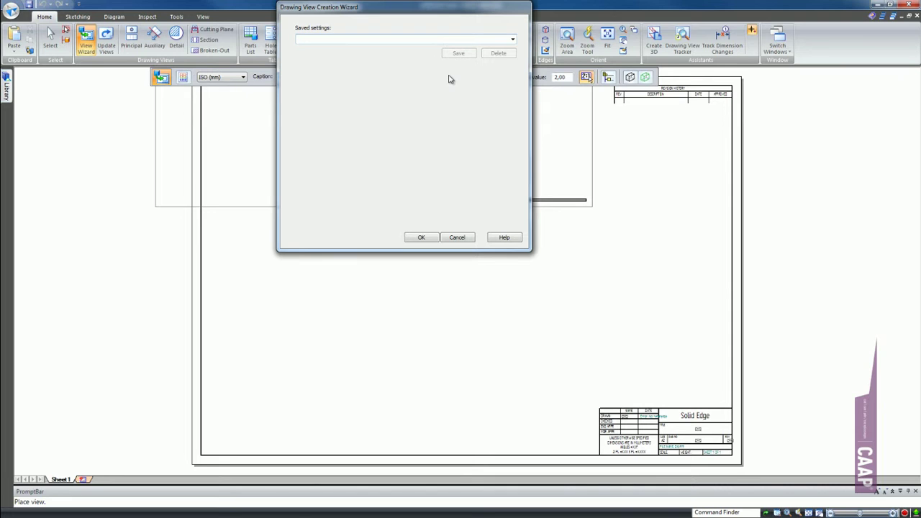
left_click(421, 237)
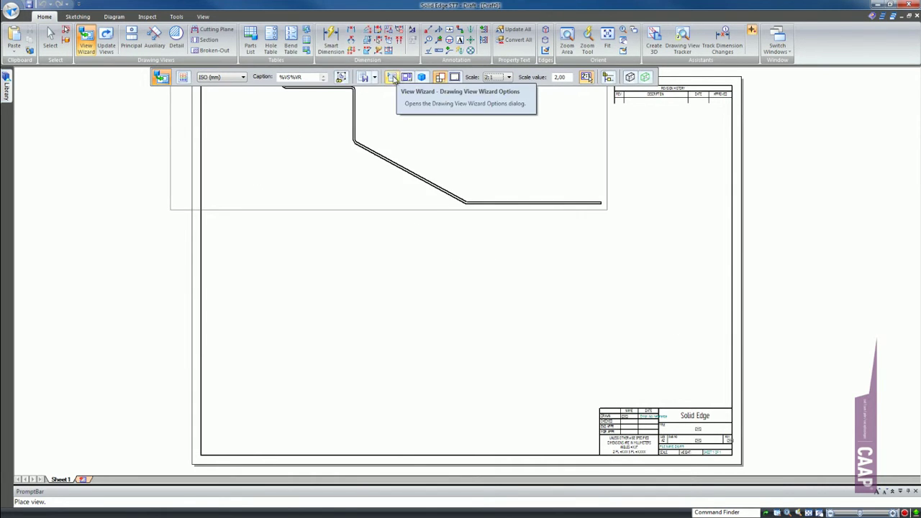
Step: Switch the part view to Flat pattern and place it on the sheet
left_click(392, 77)
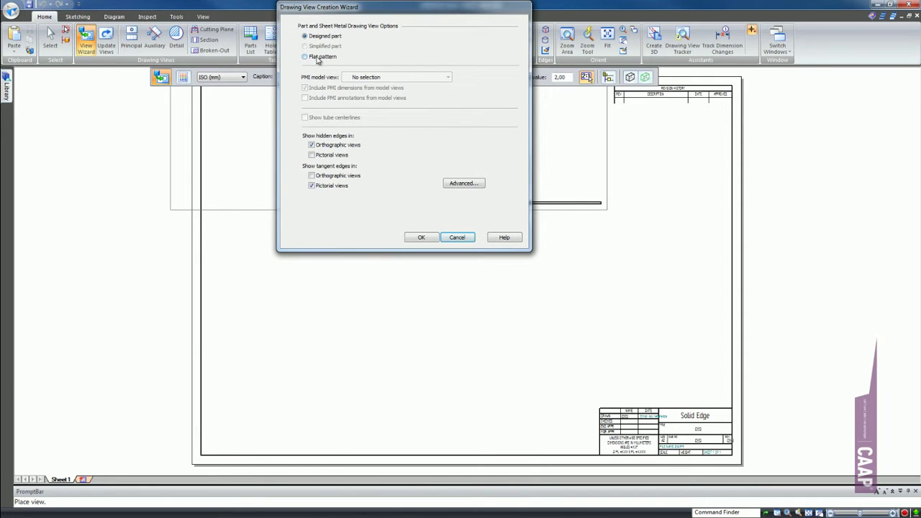
left_click(317, 59)
left_click(421, 238)
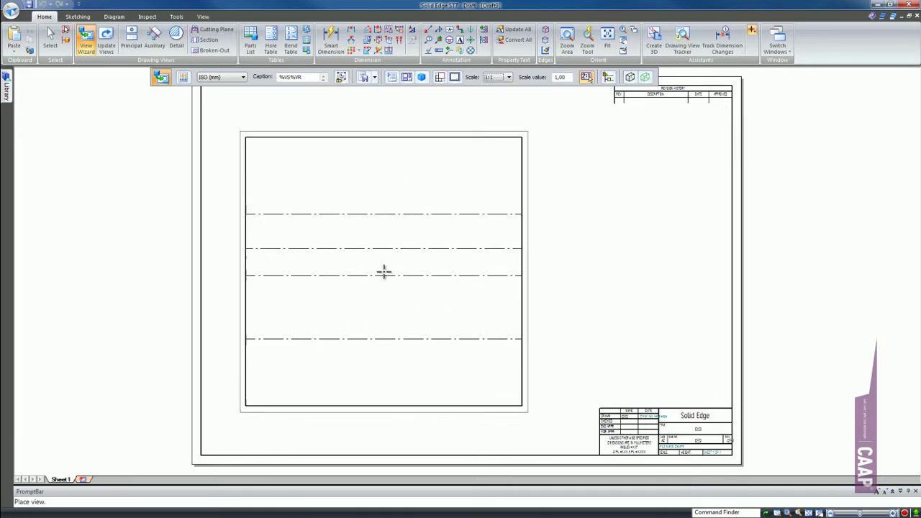
left_click(365, 310)
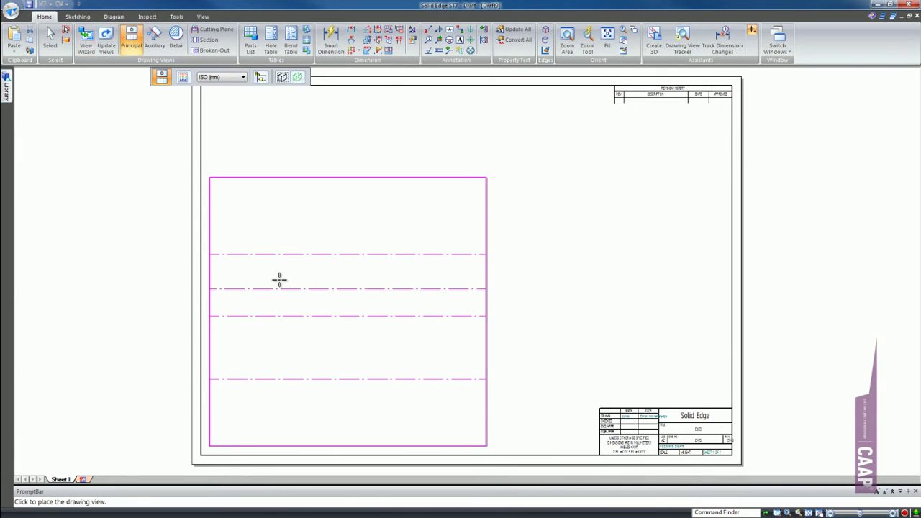
Step: End the Principal command without a projected view and delete the placed drawing view
right_click(502, 291)
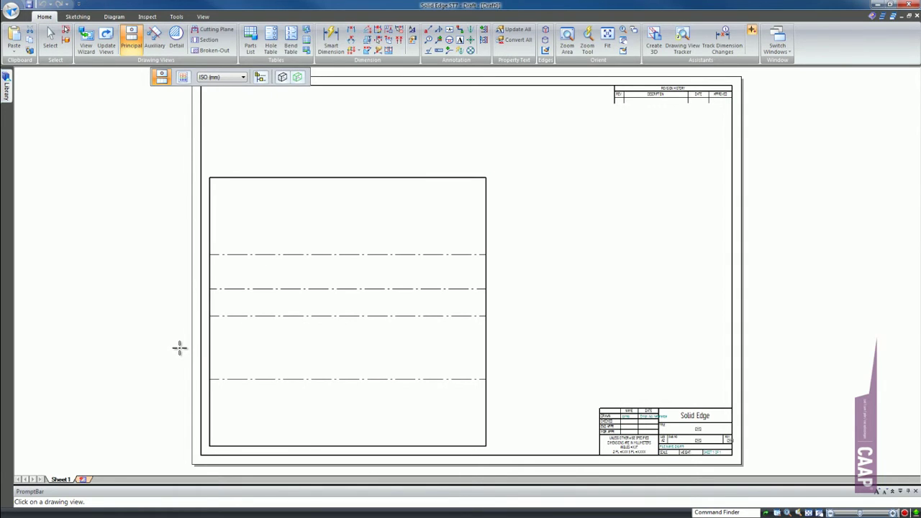
left_click(51, 38)
left_click(309, 177)
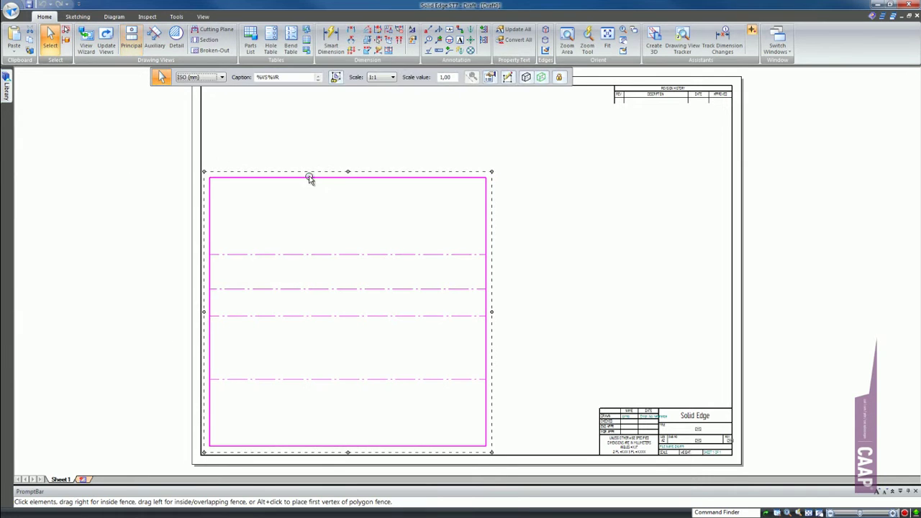
key("Delete")
Step: Cancel a new model view, filtered to part documents, and close the draft
left_click(85, 40)
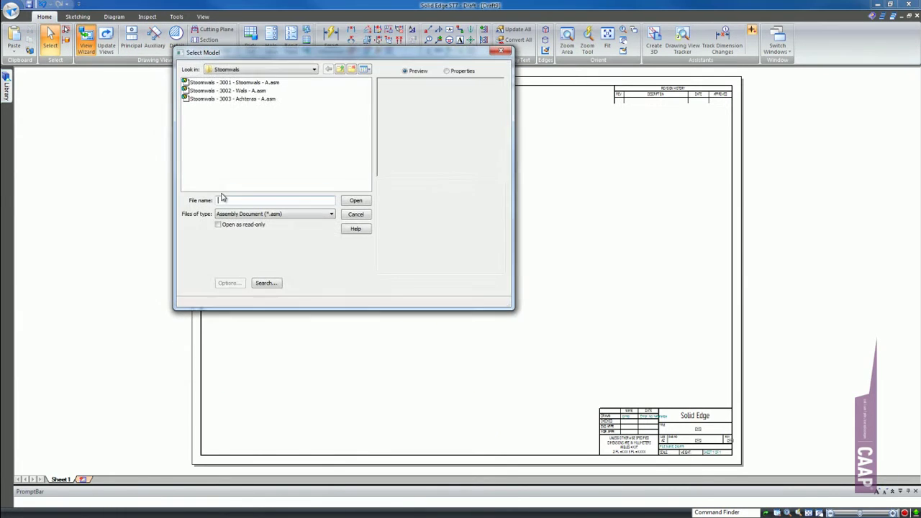
left_click(273, 213)
left_click(255, 225)
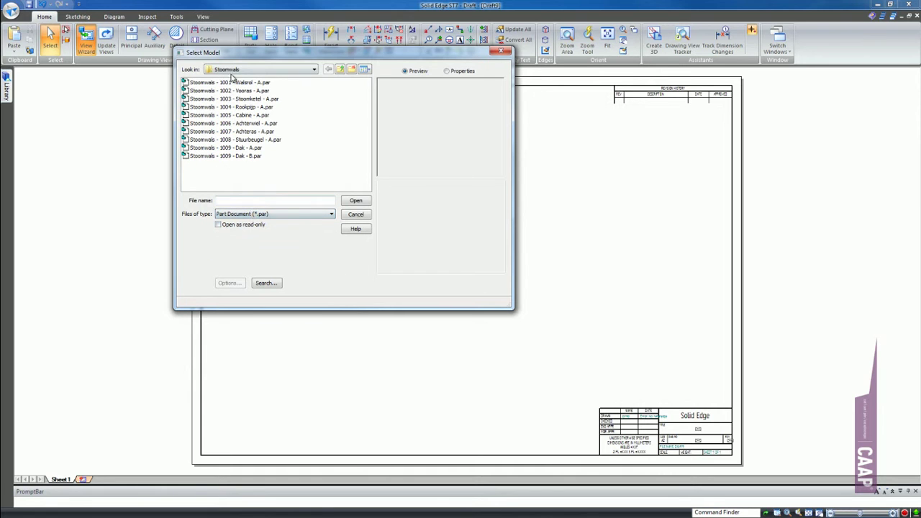
left_click(489, 50)
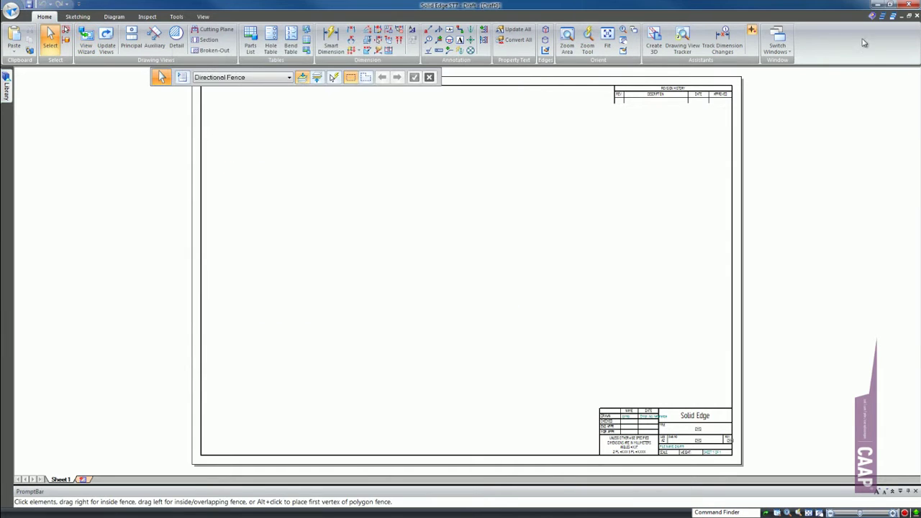
left_click(916, 15)
Step: Discard the draft unsaved and start a new drawing of the active sheet metal part
left_click(529, 309)
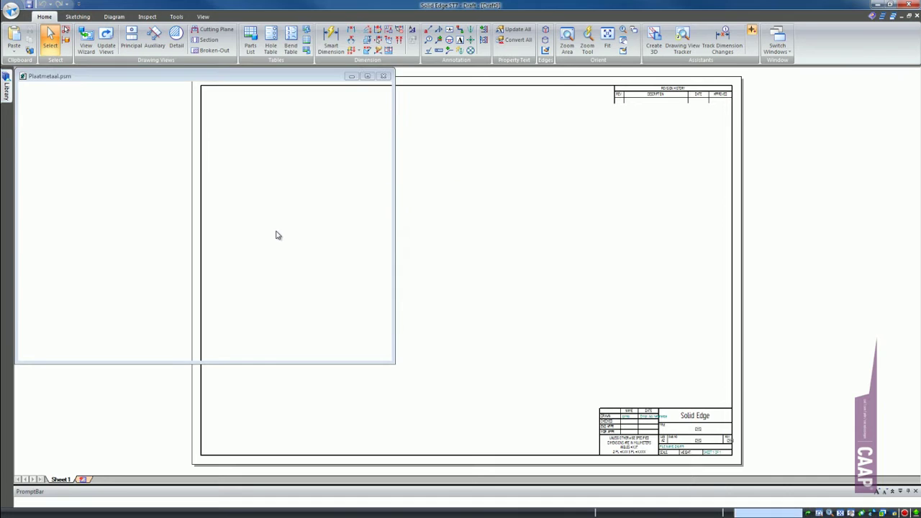
left_click(11, 10)
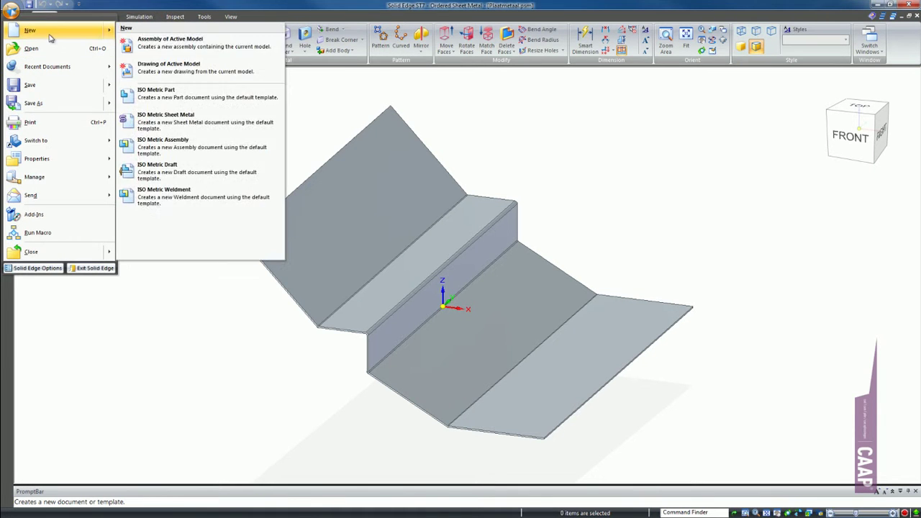
left_click(201, 63)
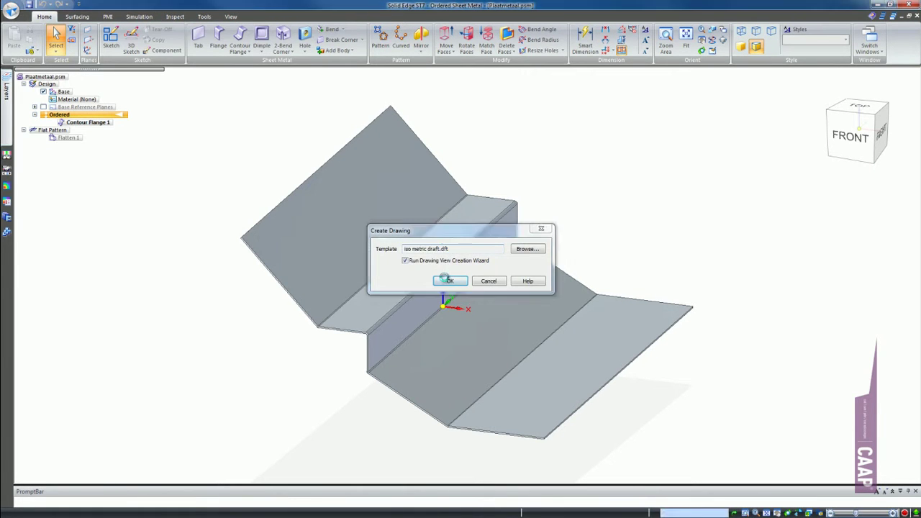
left_click(450, 280)
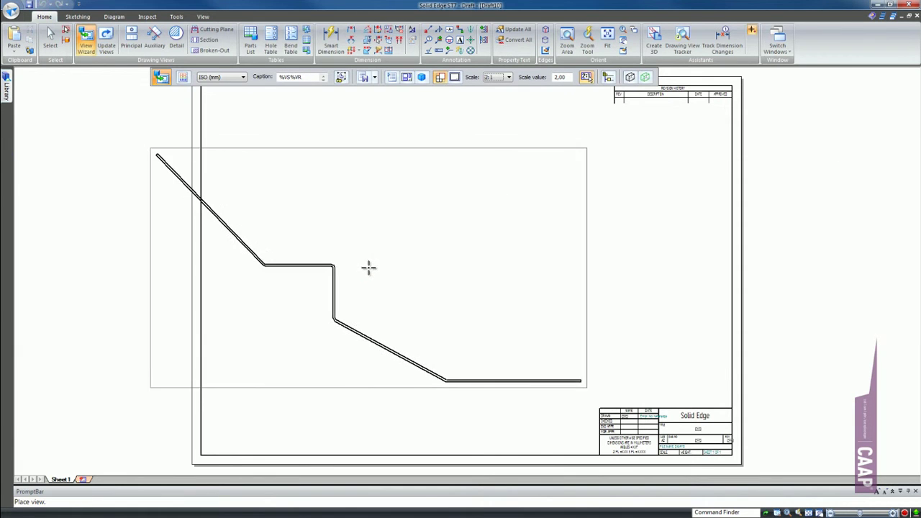
Step: Set the wizard view option to Flat pattern and save it as setting 'Flat Pattern'
left_click(391, 77)
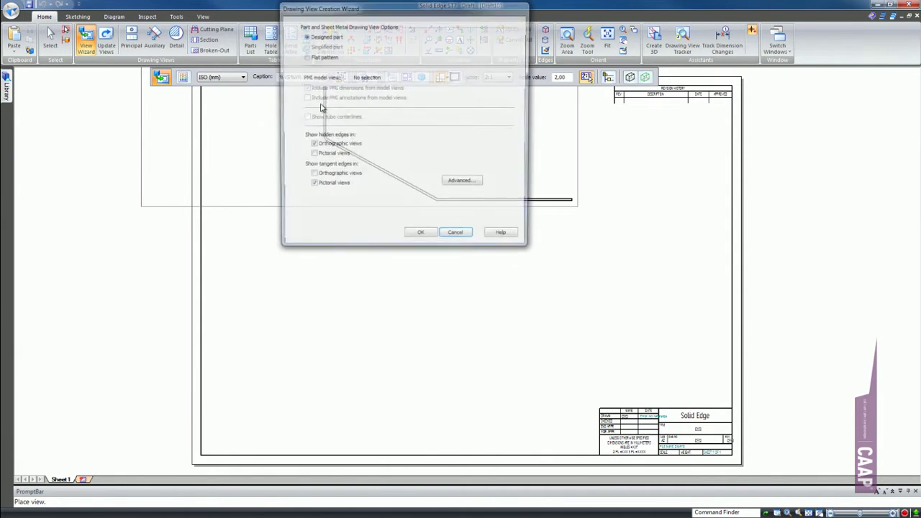
left_click(432, 236)
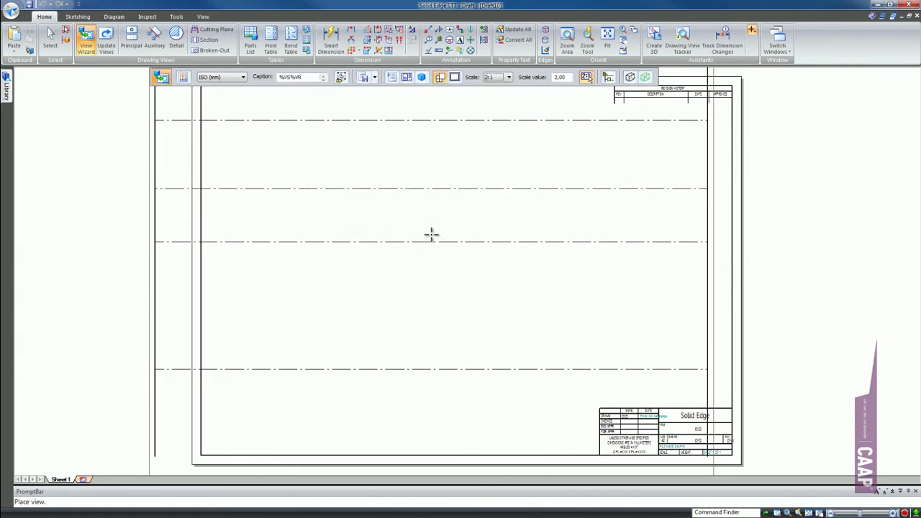
left_click(364, 77)
left_click(380, 39)
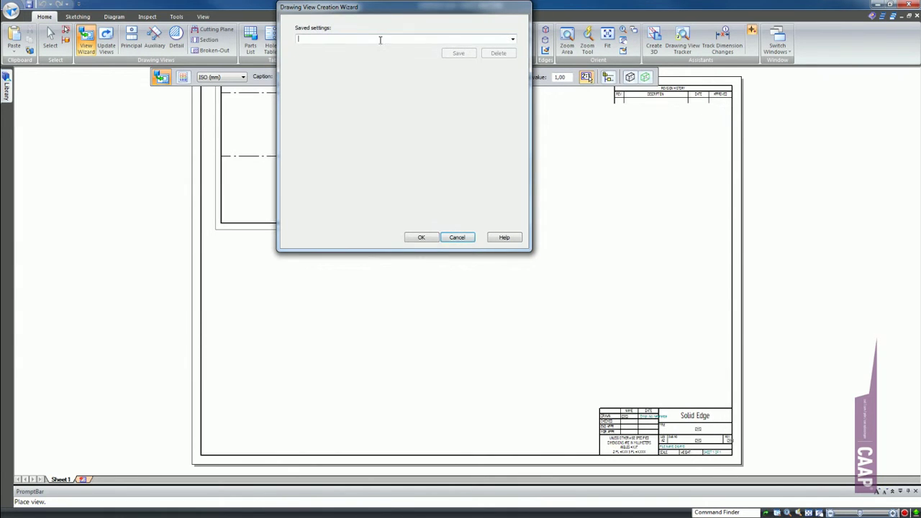
type("Flat Pattern")
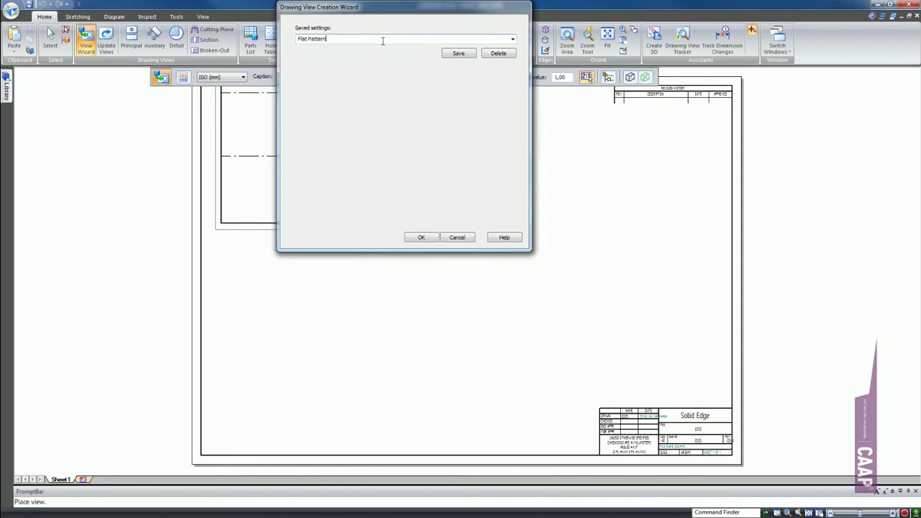
left_click(464, 54)
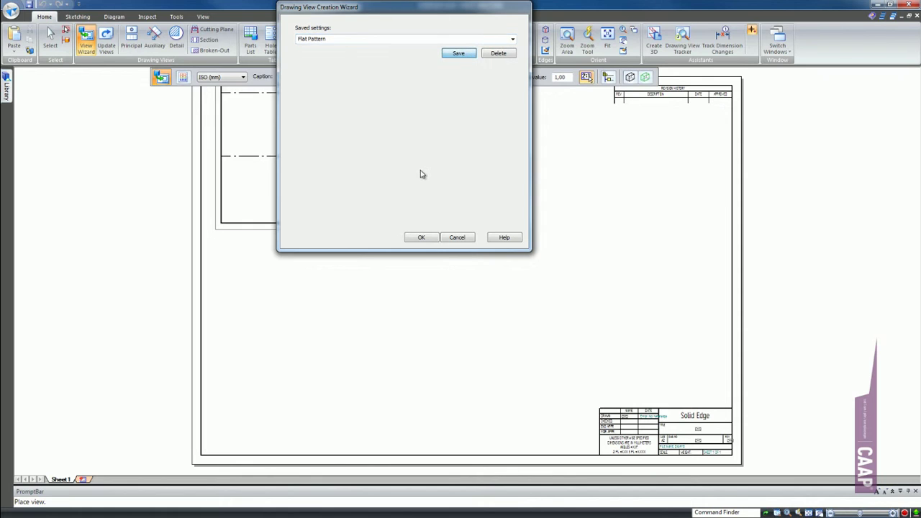
left_click(422, 238)
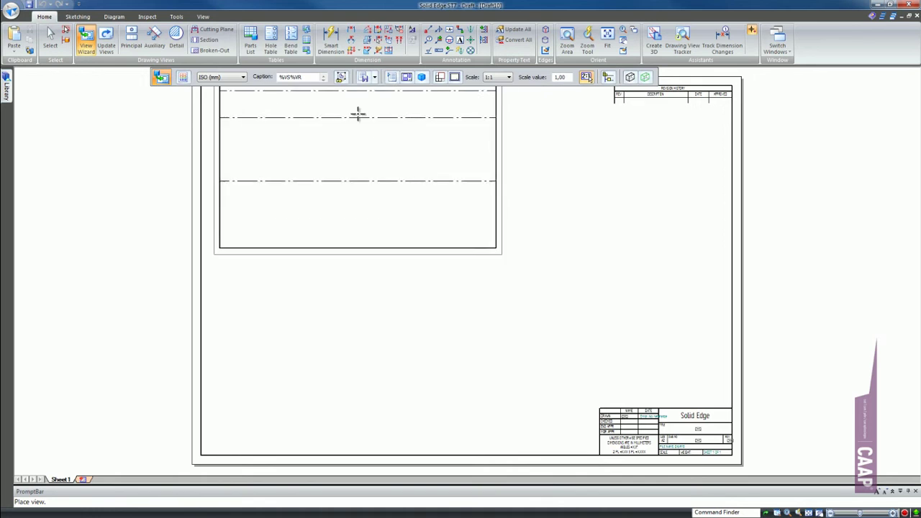
Step: Switch the wizard's part view option back to Designed part
left_click(392, 77)
left_click(314, 37)
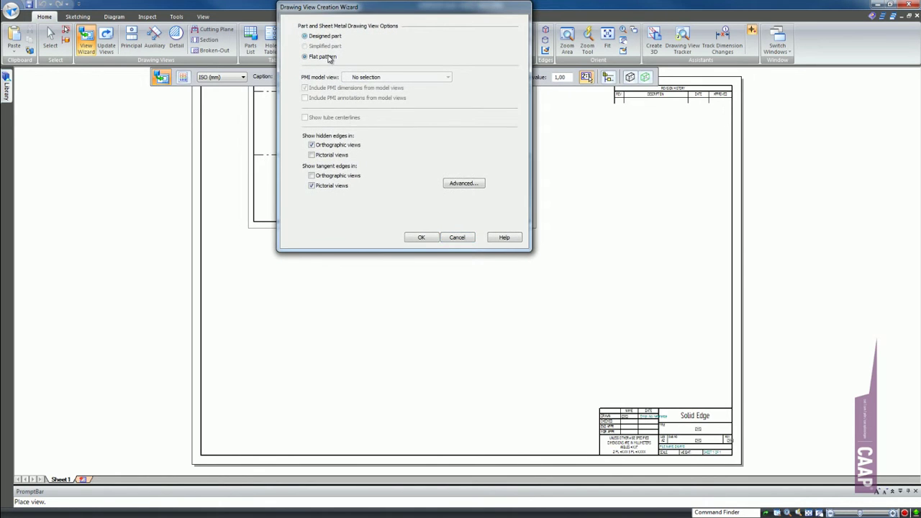
left_click(436, 238)
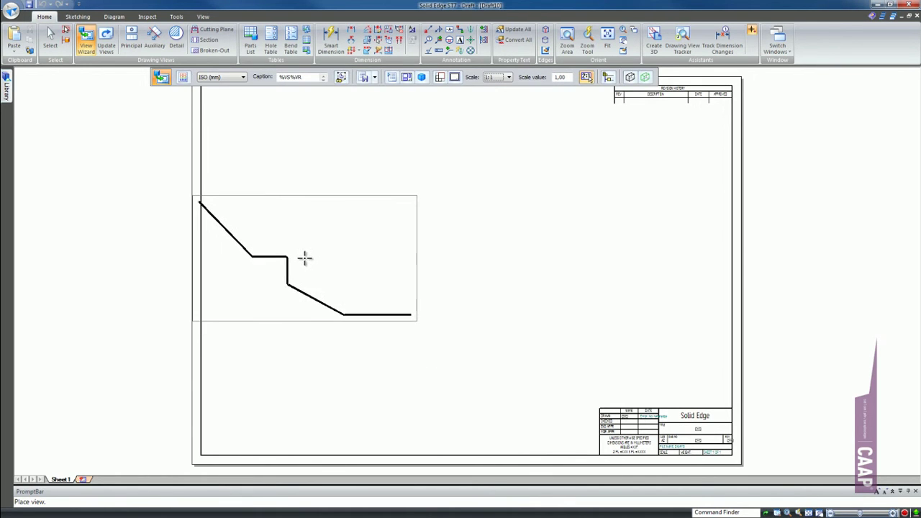
Step: Apply the saved Flat Pattern setting and place the flat-pattern view on the sheet
left_click(374, 77)
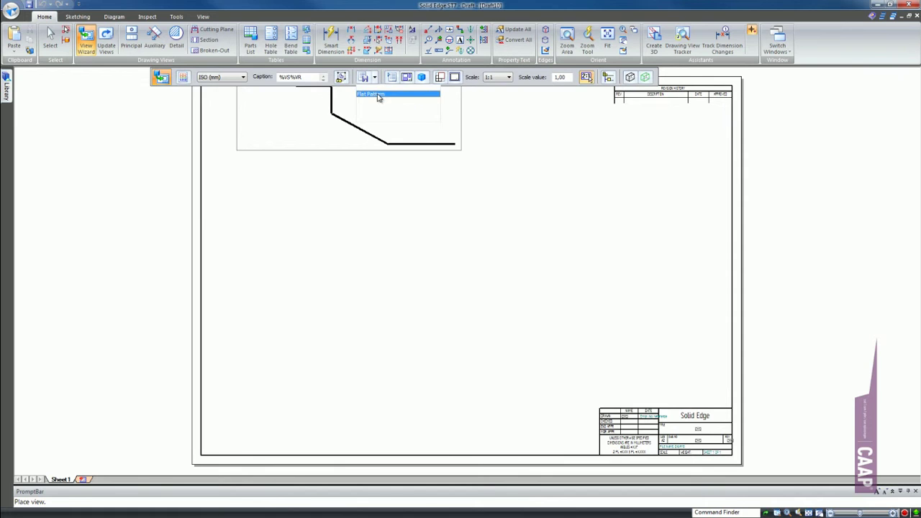
left_click(380, 95)
left_click(348, 313)
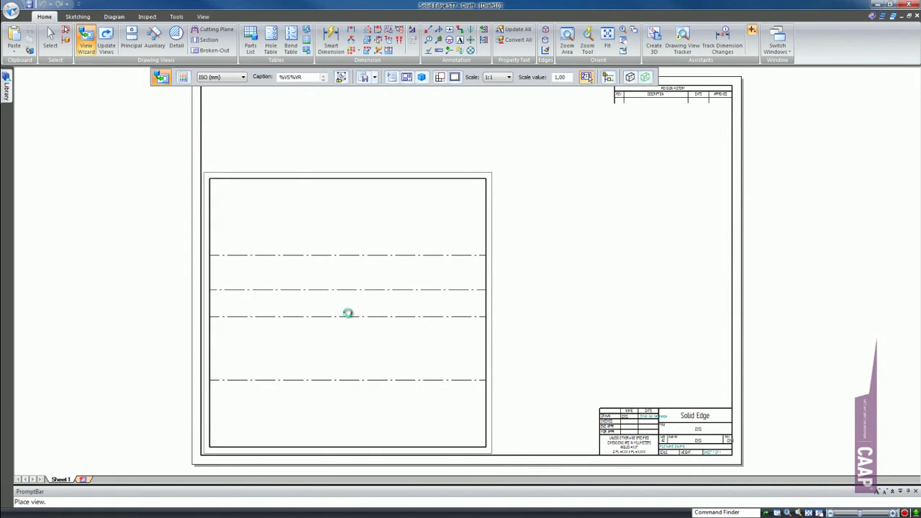
right_click(658, 180)
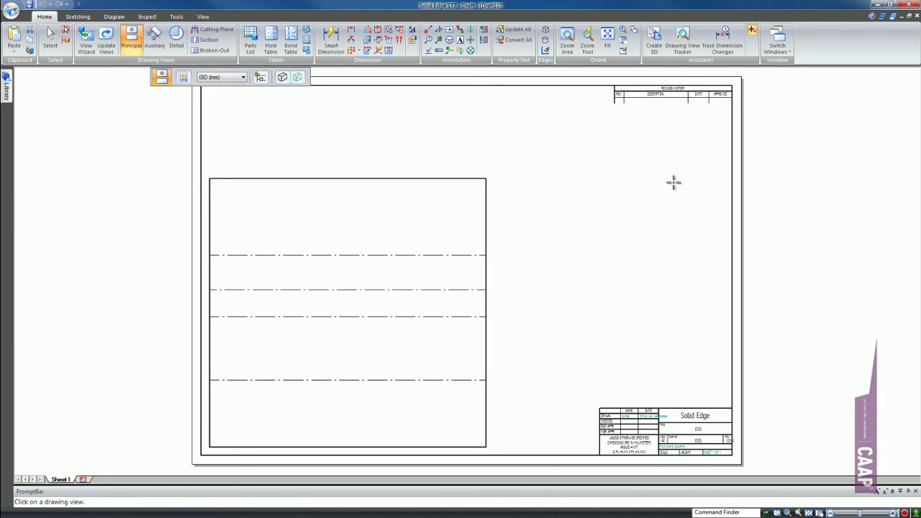
key("Escape")
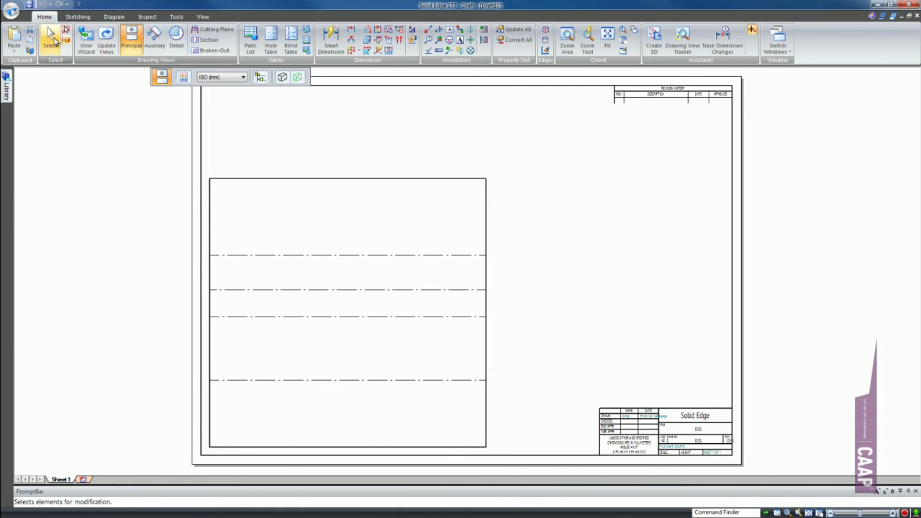
key("Escape")
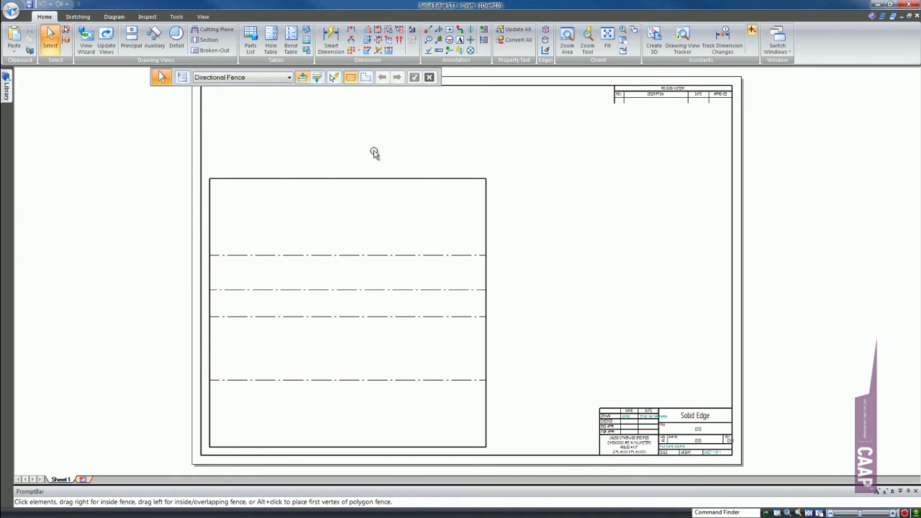
Step: Drag the flat-pattern view up and right on the sheet, dismissing the View Wizard's model selection
left_click_drag(372, 179, 398, 148)
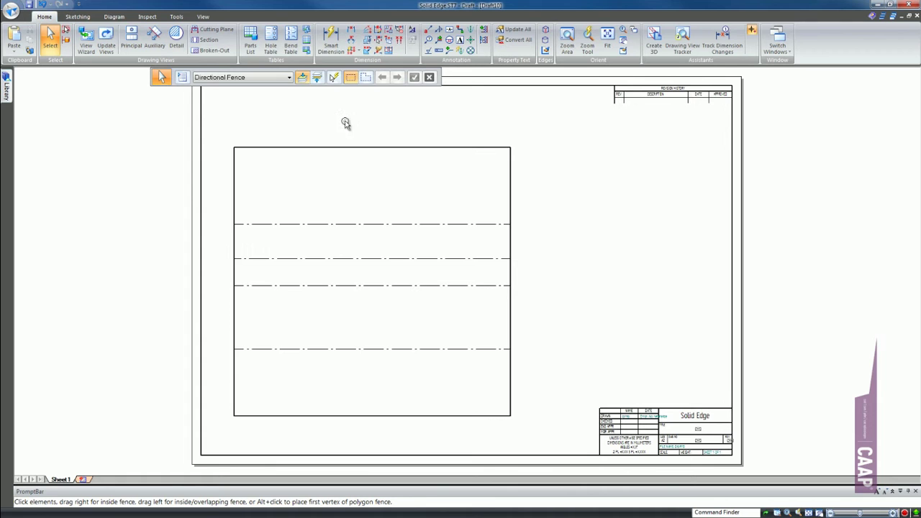
left_click(87, 38)
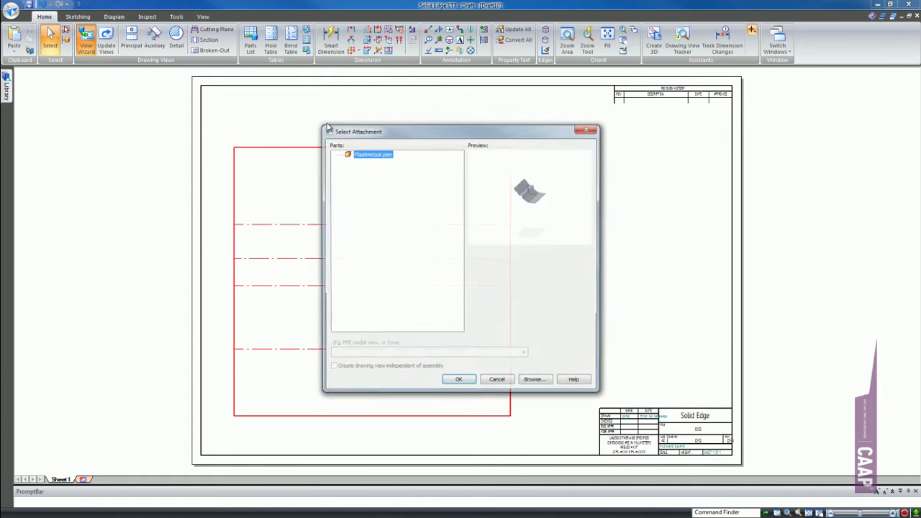
left_click(588, 133)
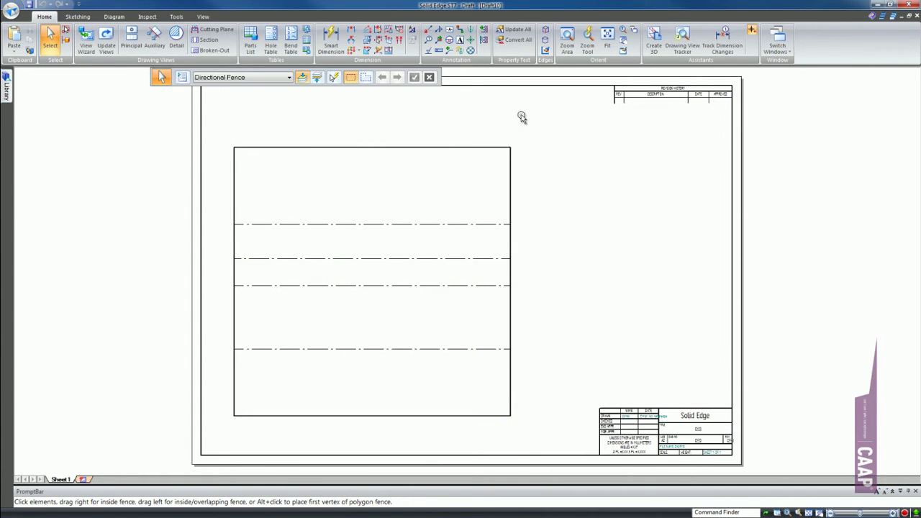